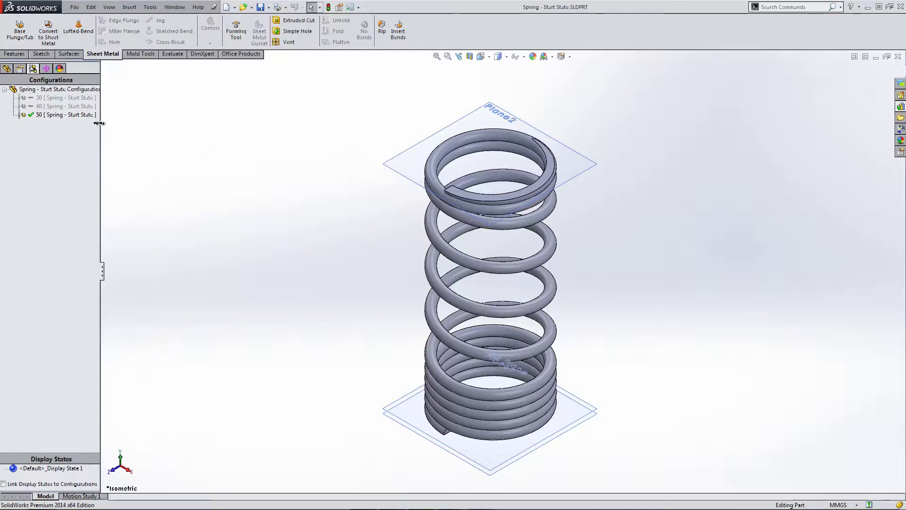
Step: Preview the spring's 30, 40 and 50 mm configurations, ending with 50 active
{"action": "left_click", "coordinate": [62, 98]}
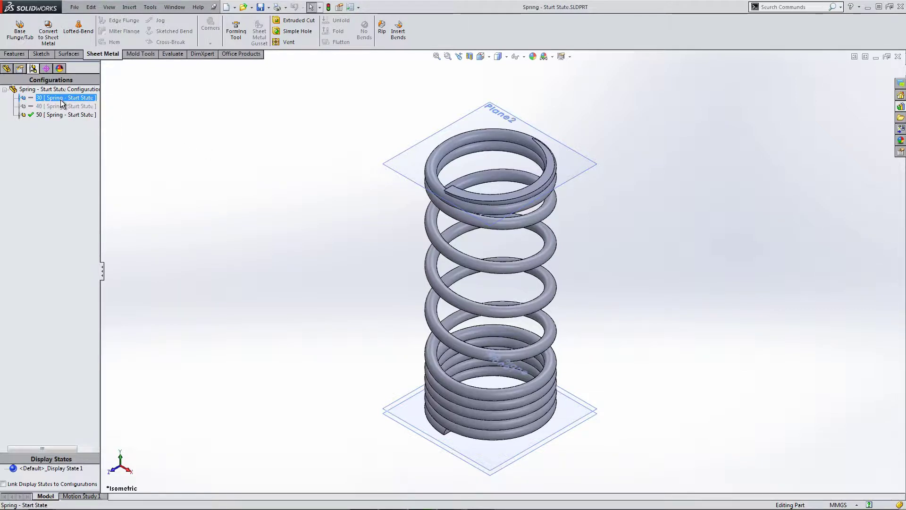
{"action": "double_click", "coordinate": [61, 100]}
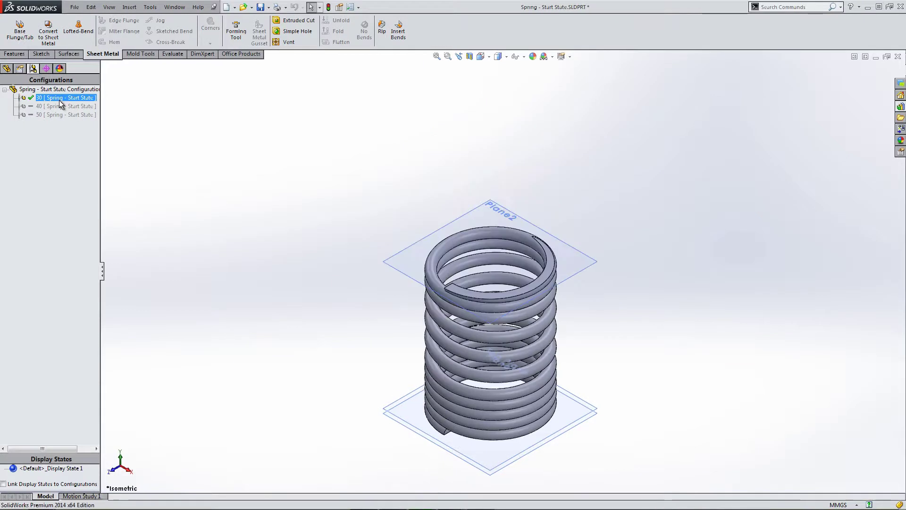
{"action": "left_click", "coordinate": [58, 105]}
{"action": "double_click", "coordinate": [55, 109]}
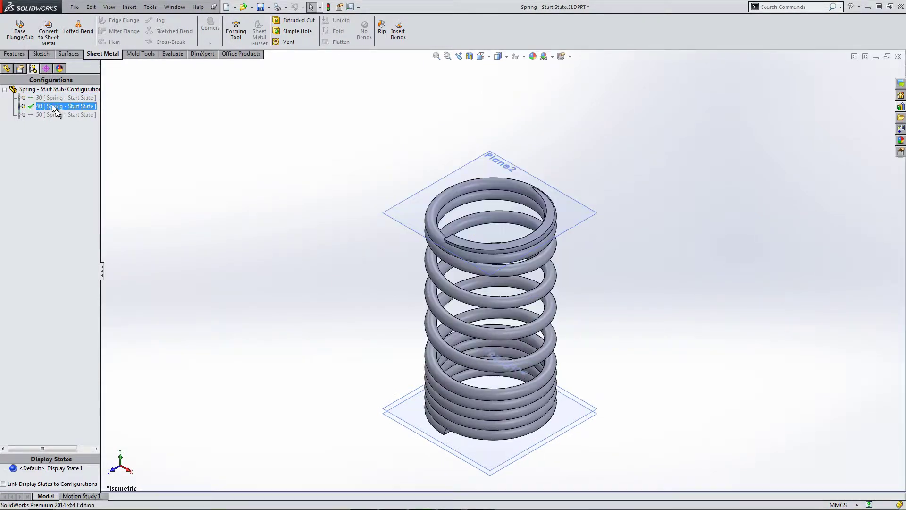
{"action": "left_click", "coordinate": [55, 117]}
{"action": "double_click", "coordinate": [55, 117]}
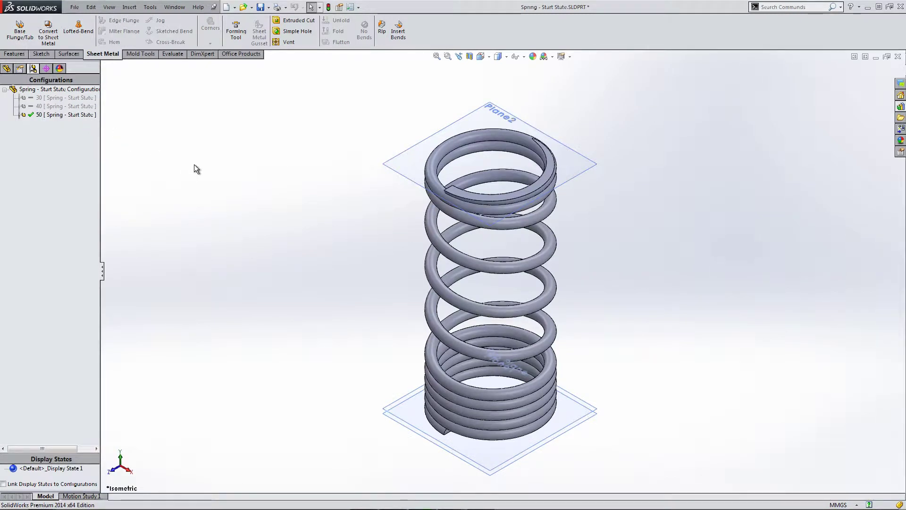
Step: Return to the FeatureManager tree and select the part's Equations folder
{"action": "left_click", "coordinate": [7, 69]}
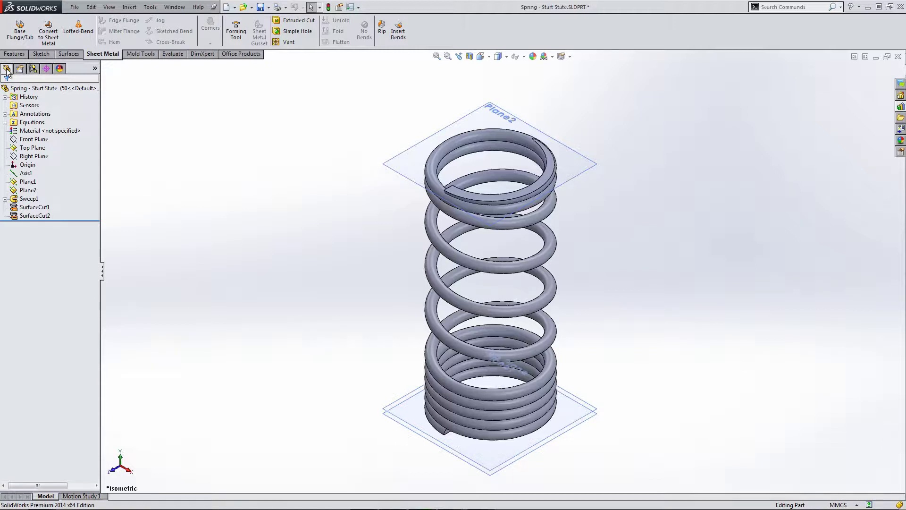
{"action": "left_click", "coordinate": [30, 190]}
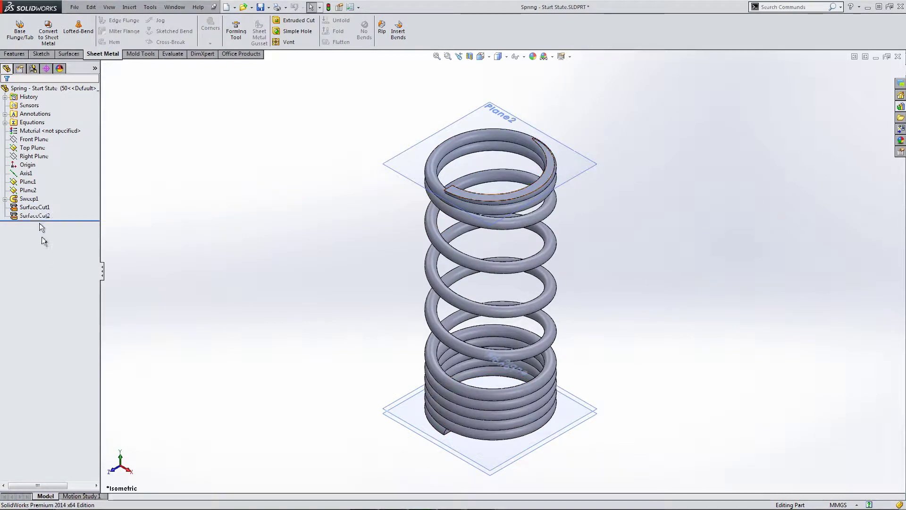
{"action": "left_click", "coordinate": [30, 124]}
Step: Open Manage Equations and show the equation values for configuration 30
{"action": "right_click", "coordinate": [28, 123]}
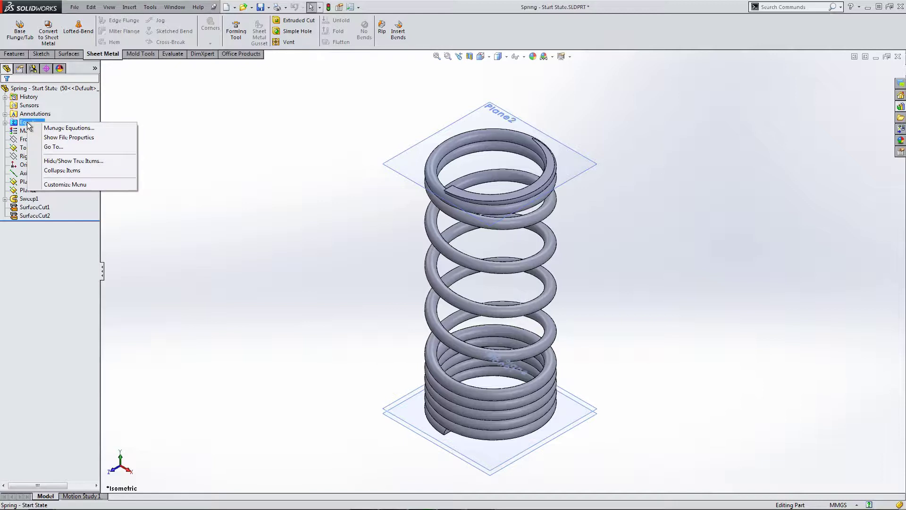
{"action": "left_click", "coordinate": [55, 127]}
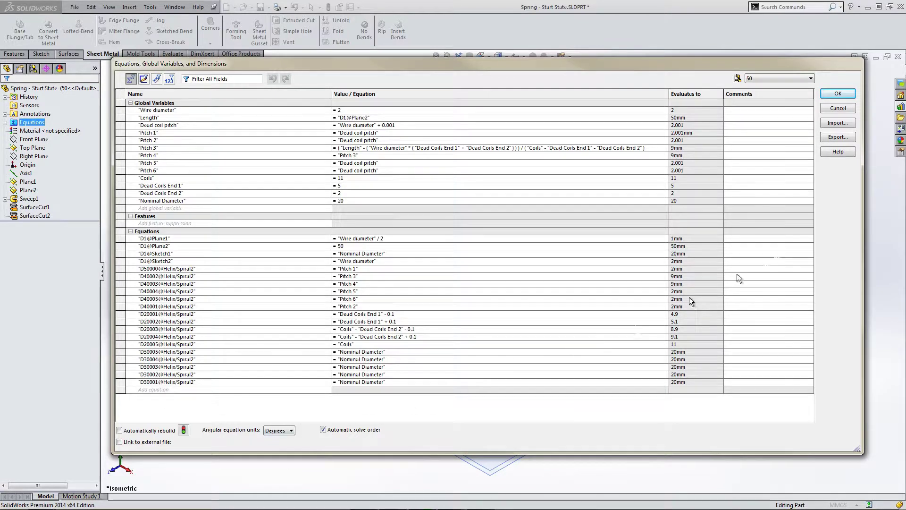
{"action": "left_click", "coordinate": [797, 78]}
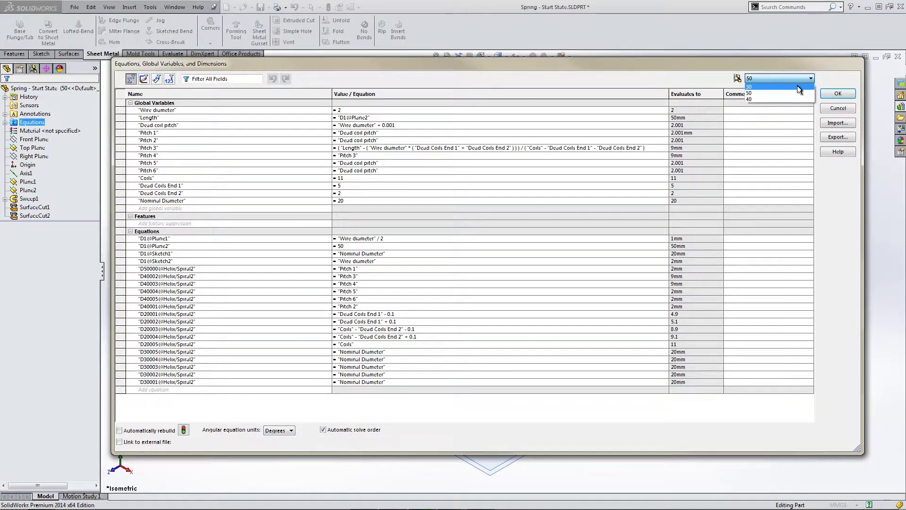
{"action": "left_click", "coordinate": [798, 86]}
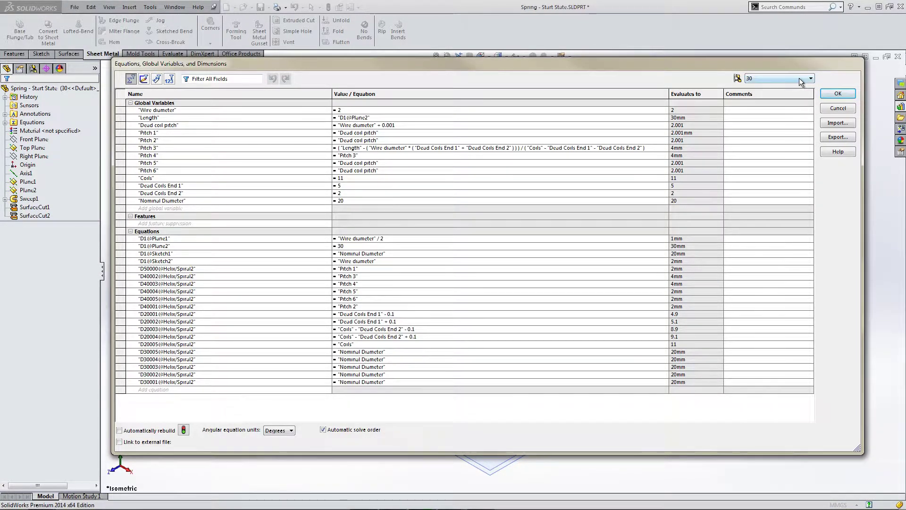
{"action": "left_click", "coordinate": [799, 78]}
{"action": "left_click", "coordinate": [799, 78]}
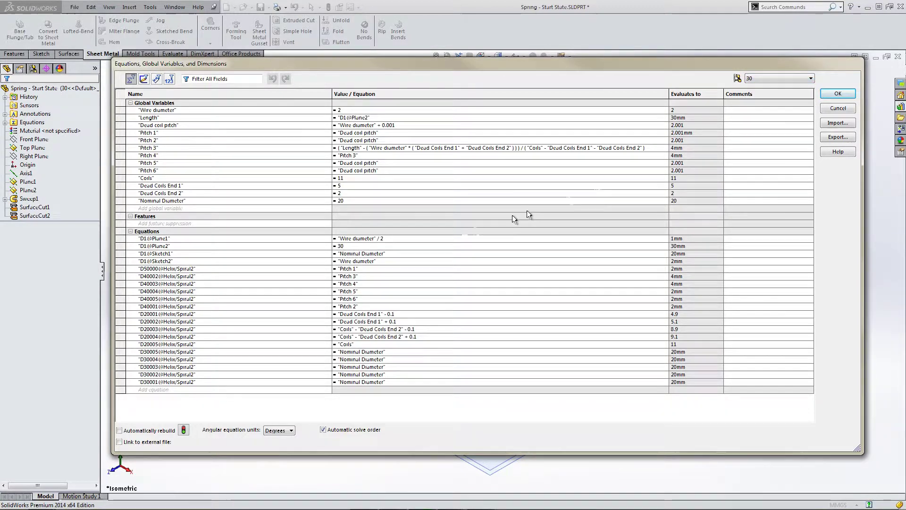
Step: Compare the values for configuration 40, then return to 30 and apply with OK
{"action": "left_click", "coordinate": [761, 78]}
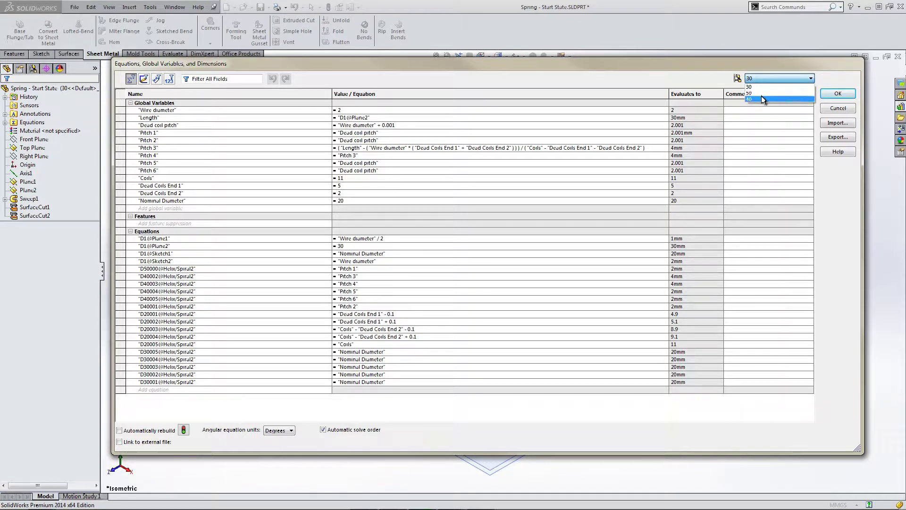
{"action": "left_click", "coordinate": [760, 99]}
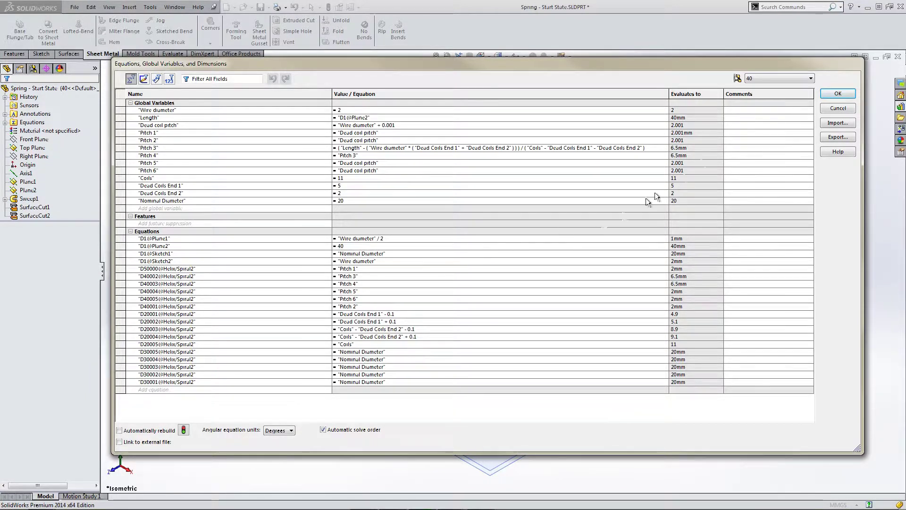
{"action": "left_click", "coordinate": [768, 78]}
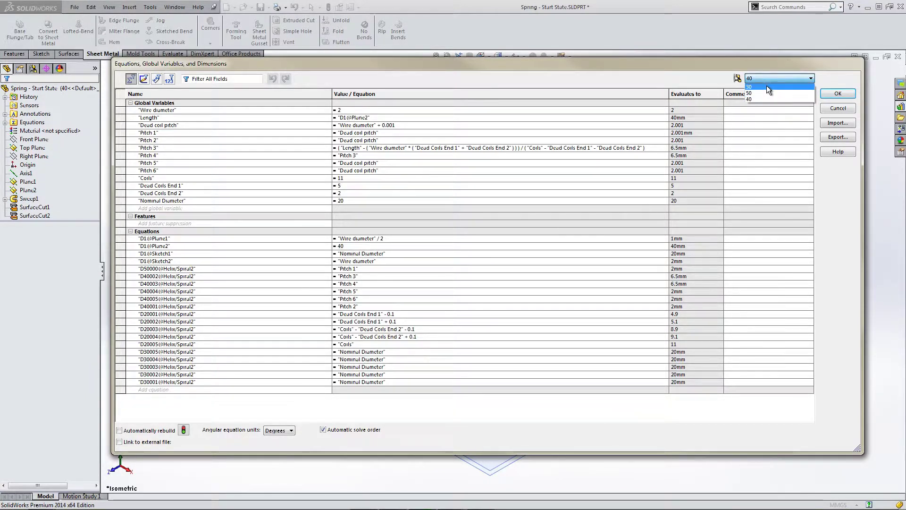
{"action": "left_click", "coordinate": [766, 86]}
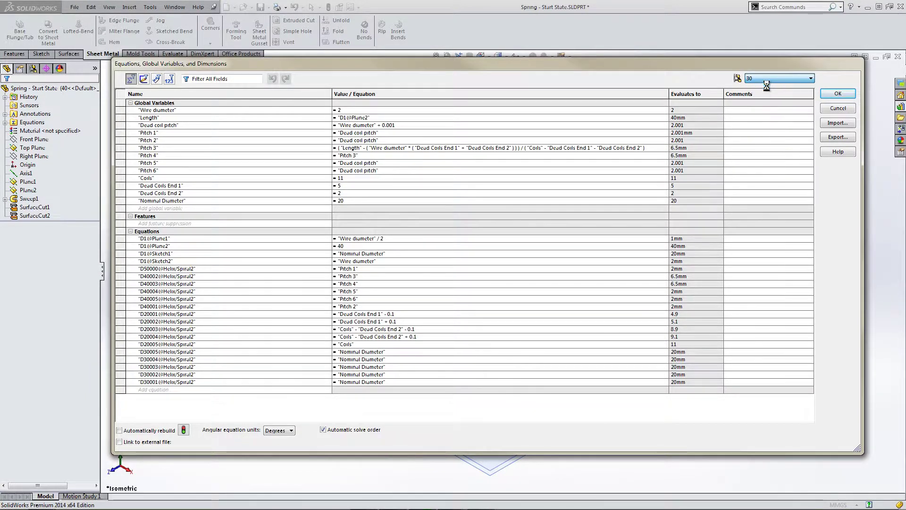
{"action": "left_click", "coordinate": [832, 93]}
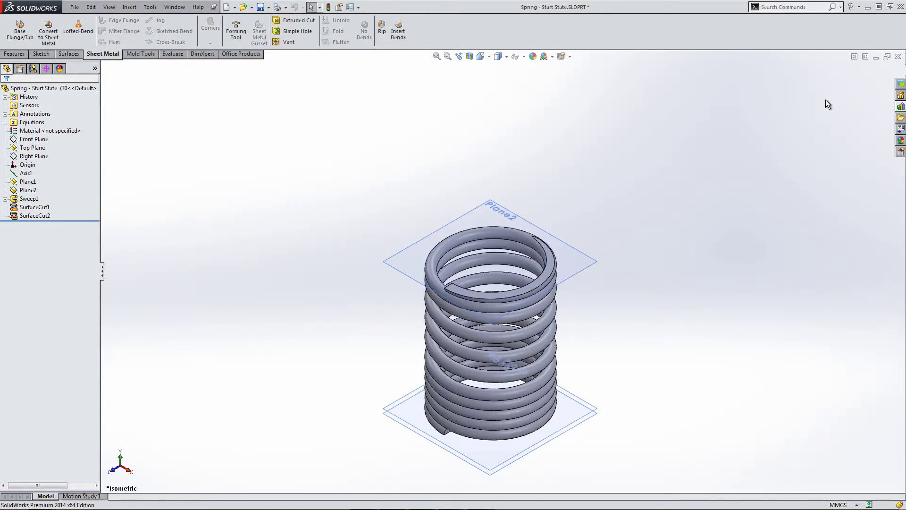
{"action": "left_click", "coordinate": [6, 199]}
{"action": "left_click", "coordinate": [37, 215]}
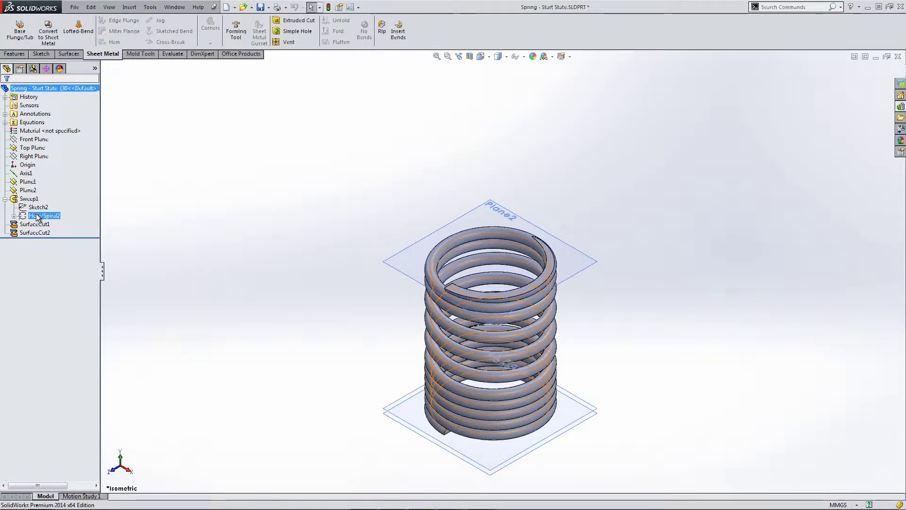
{"action": "right_click", "coordinate": [37, 217]}
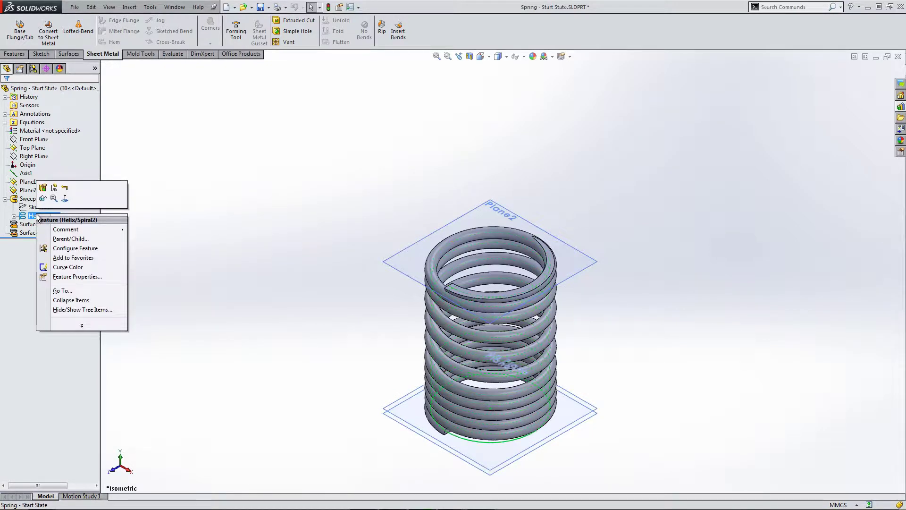
{"action": "left_click", "coordinate": [42, 187]}
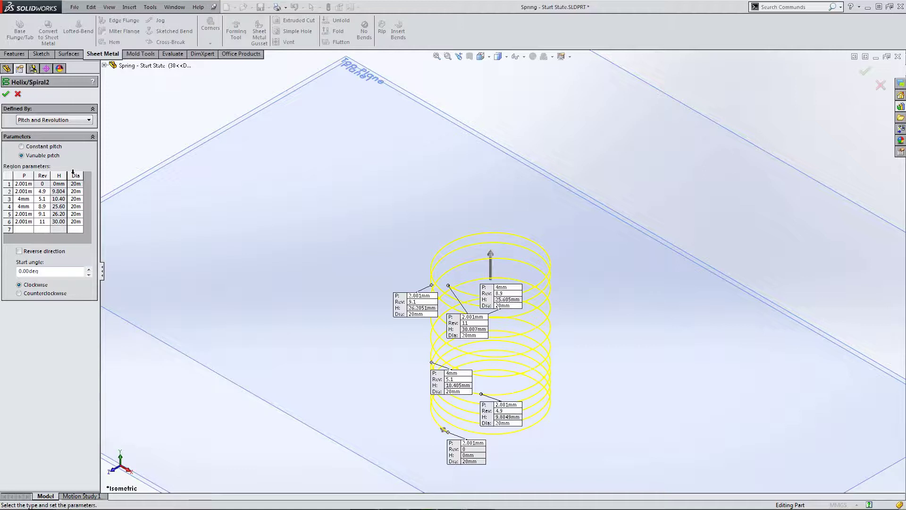
{"action": "mouse_move", "coordinate": [508, 410]}
{"action": "middle_mouse_down"}
{"action": "mouse_move", "coordinate": [556, 350]}
{"action": "mouse_move", "coordinate": [539, 356]}
{"action": "middle_mouse_up"}
{"action": "scroll", "coordinate": [541, 399], "scroll_direction": "down", "scroll_amount": 2}
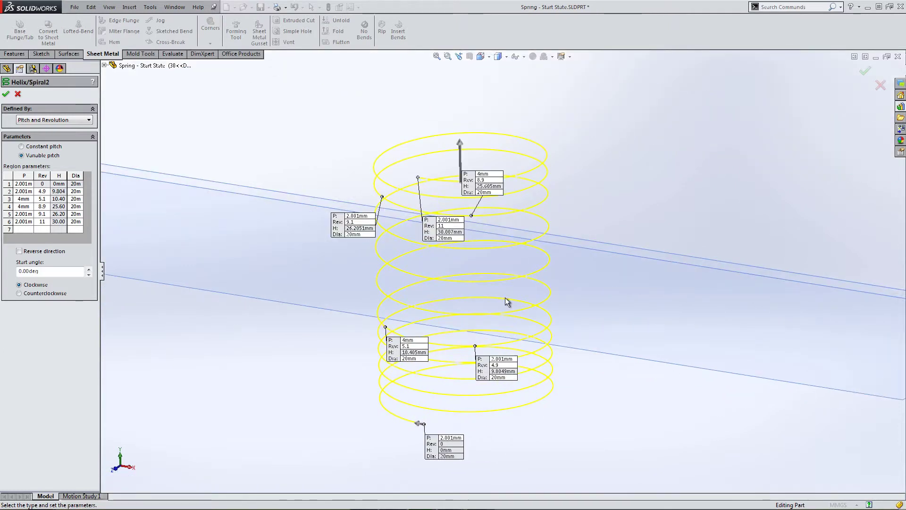
{"action": "scroll", "coordinate": [508, 304], "scroll_direction": "down", "scroll_amount": 2}
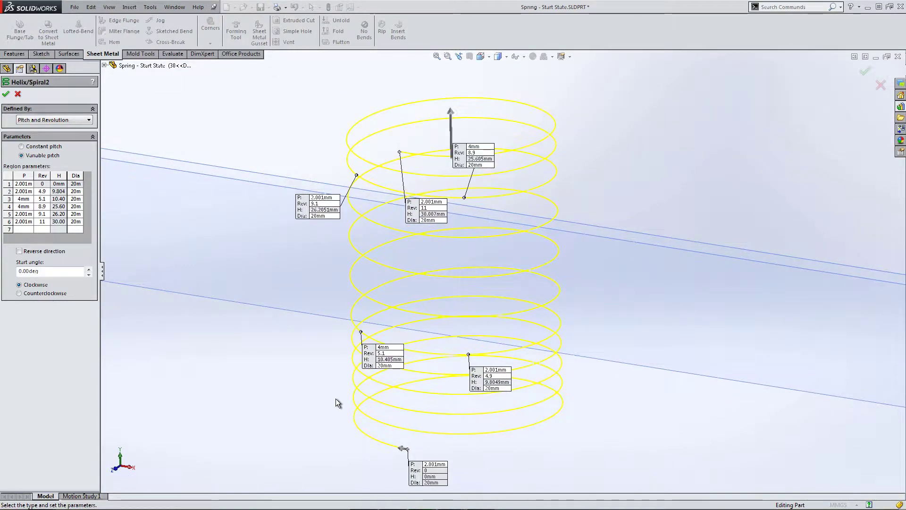
{"action": "left_click", "coordinate": [6, 94]}
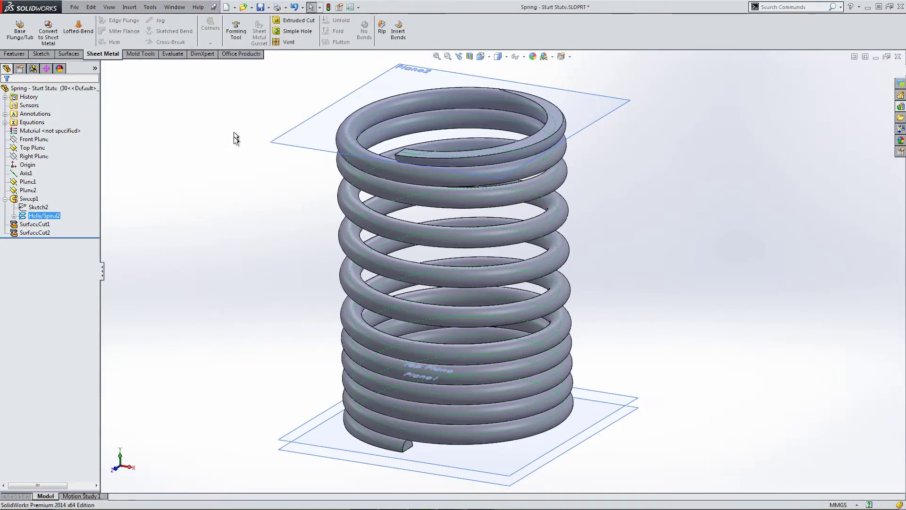
{"action": "scroll", "coordinate": [320, 206], "scroll_direction": "up", "scroll_amount": 3}
{"action": "mouse_move", "coordinate": [320, 206]}
{"action": "middle_mouse_down"}
{"action": "mouse_move", "coordinate": [299, 170]}
{"action": "mouse_move", "coordinate": [305, 180]}
{"action": "middle_mouse_up"}
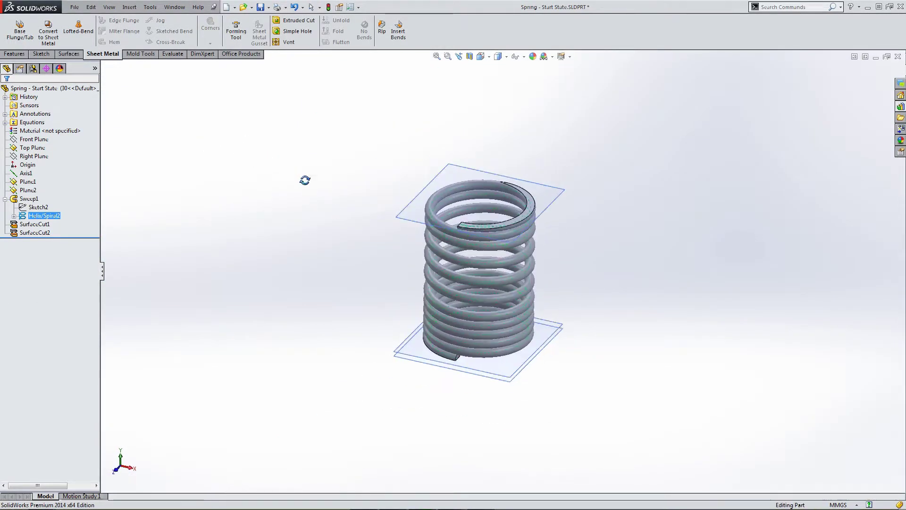
{"action": "left_click", "coordinate": [300, 190]}
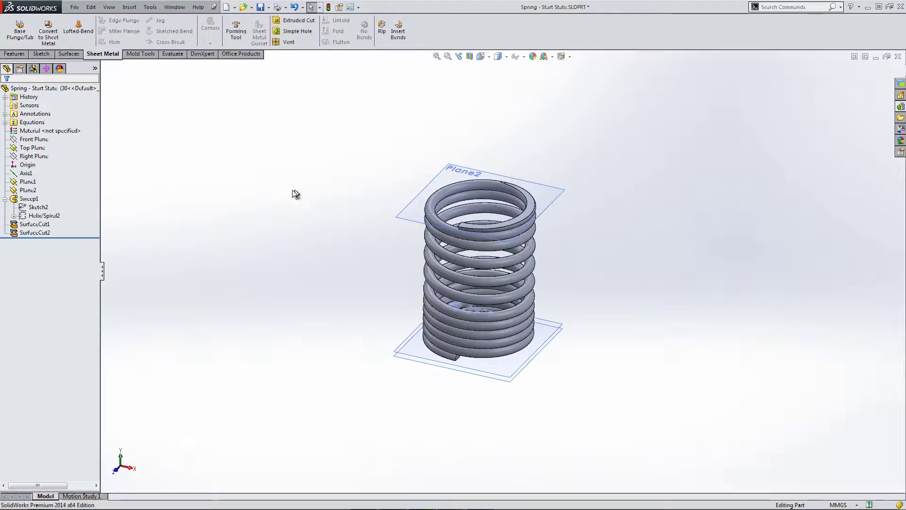
Step: In Manage Equations, change the Dead Coils End 1 value from 5 to 2
{"action": "left_click", "coordinate": [5, 122]}
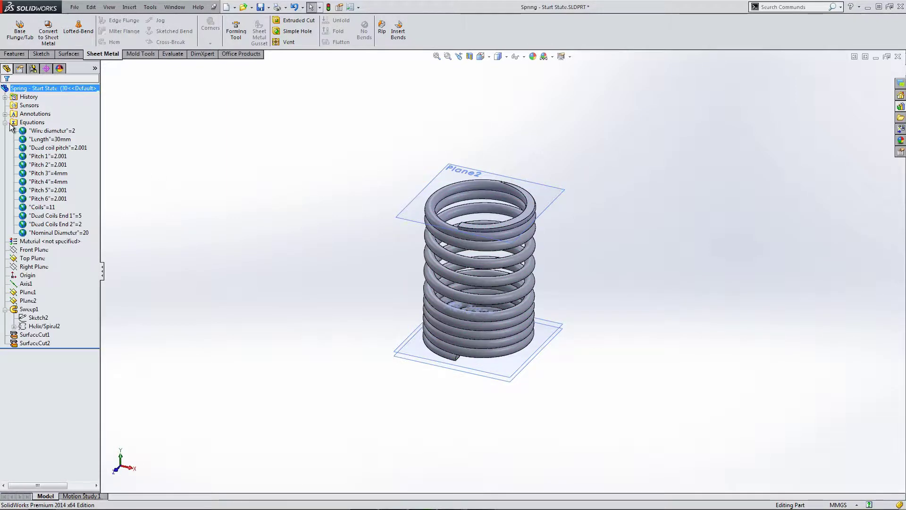
{"action": "right_click", "coordinate": [21, 123]}
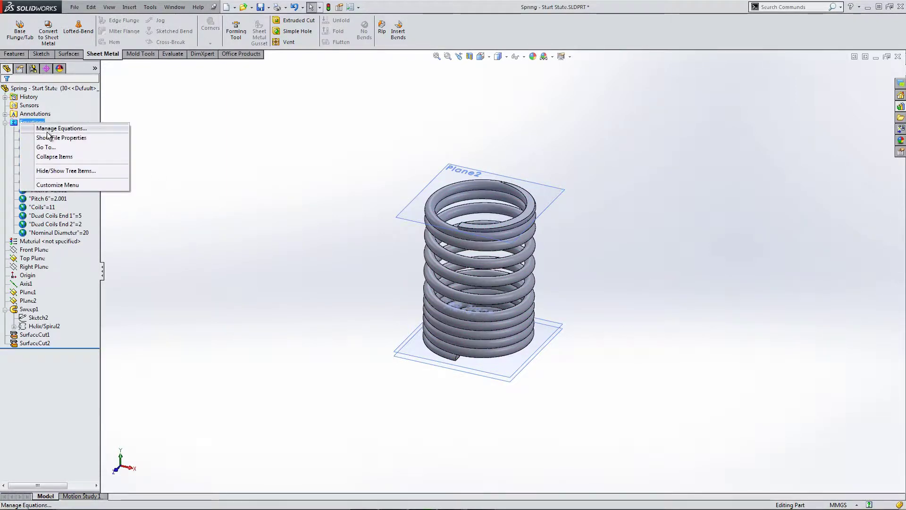
{"action": "left_click", "coordinate": [47, 133]}
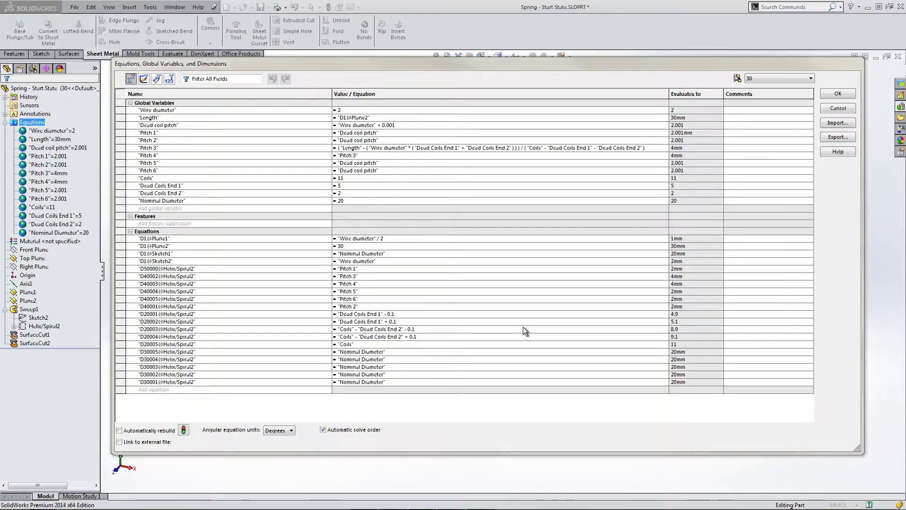
{"action": "left_click", "coordinate": [354, 186]}
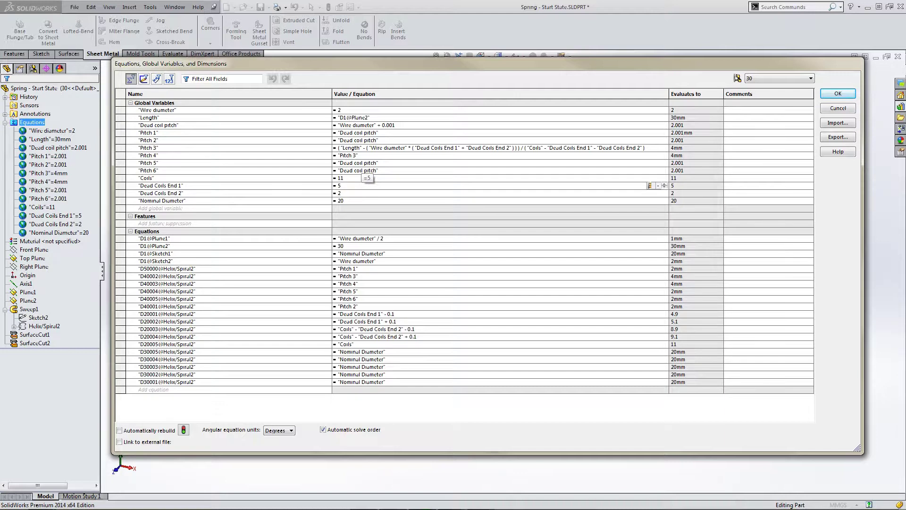
{"action": "key", "text": "BackSpace"}
{"action": "type", "text": "2"}
{"action": "key", "text": "Return"}
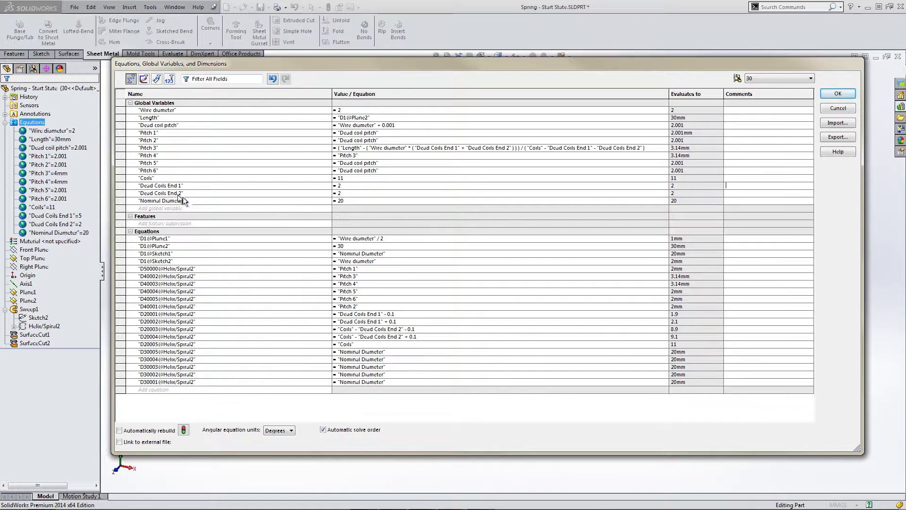
Step: Rename the Coils global variable to 'Total Coils'
{"action": "left_click", "coordinate": [141, 178]}
{"action": "type", "text": "Total"}
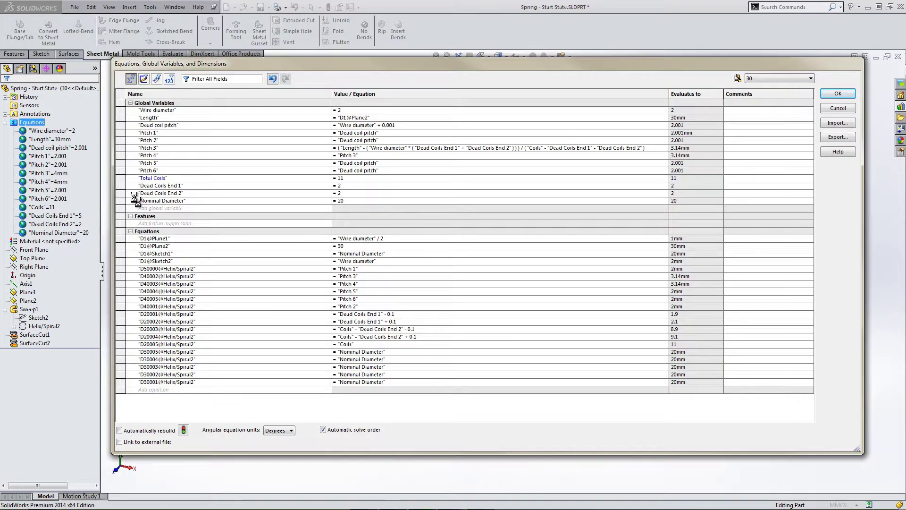
{"action": "key", "text": "Tab"}
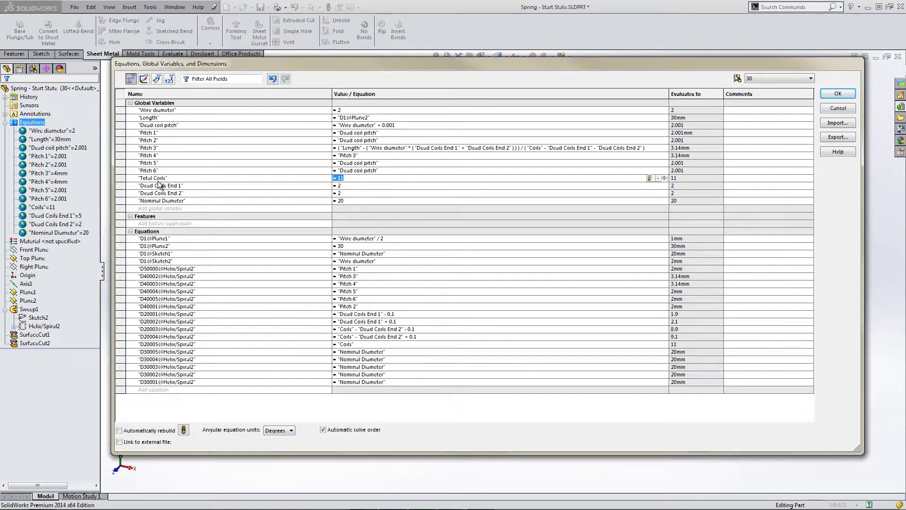
Step: Make helix equations D20003, D20004 and D20005 reference 'Total Coils'
{"action": "left_click", "coordinate": [342, 329]}
{"action": "type", "text": "Total"}
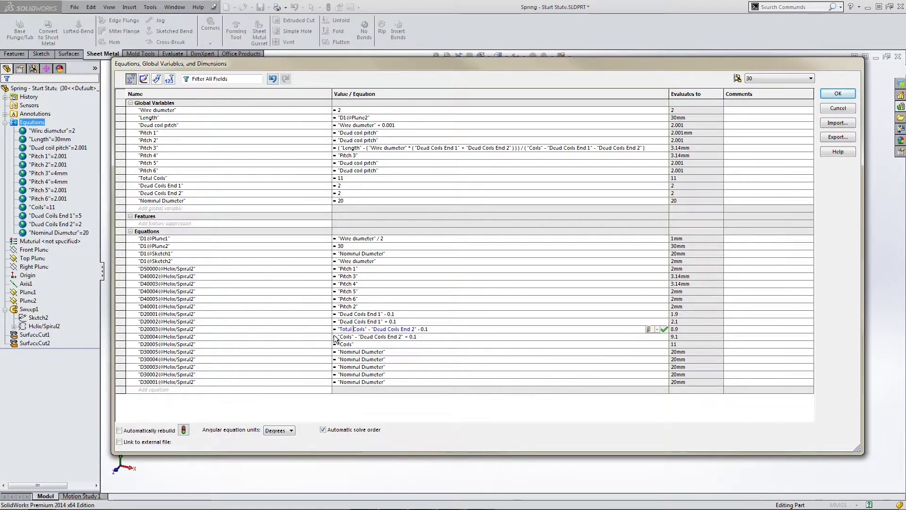
{"action": "left_click", "coordinate": [339, 336]}
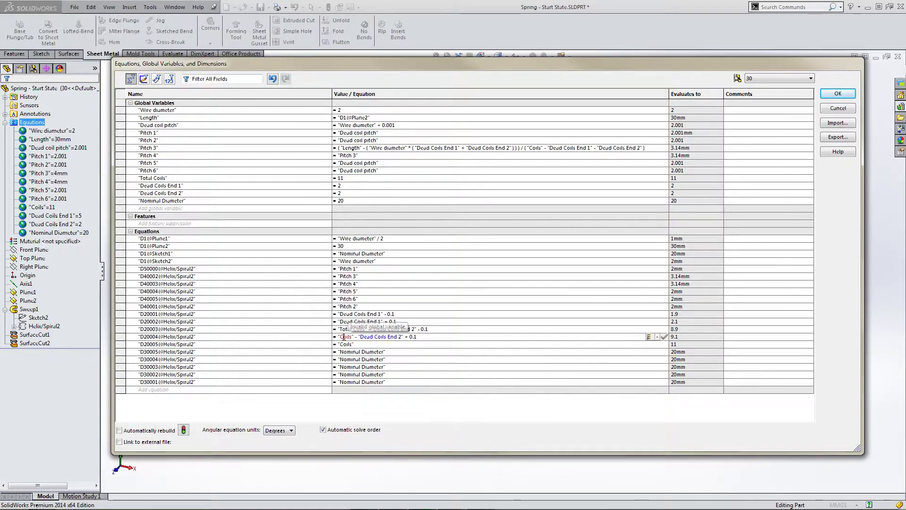
{"action": "type", "text": "Total"}
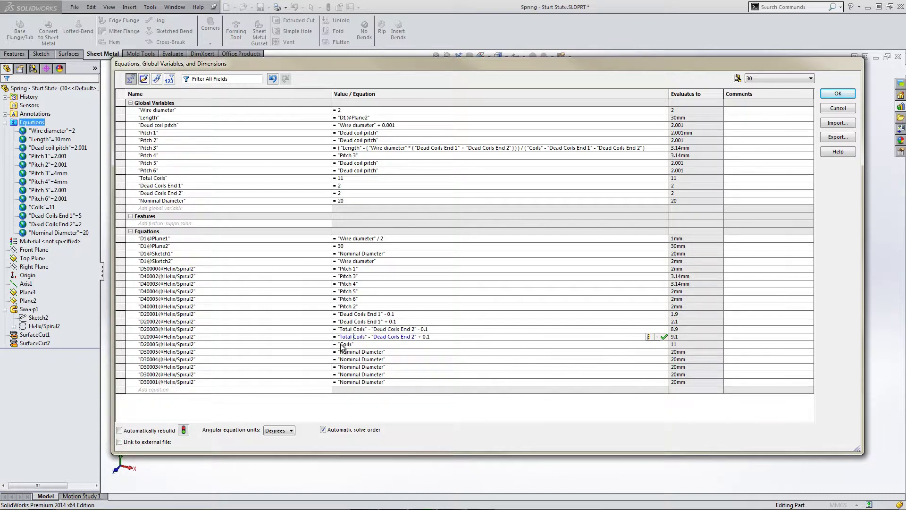
{"action": "left_click", "coordinate": [342, 345]}
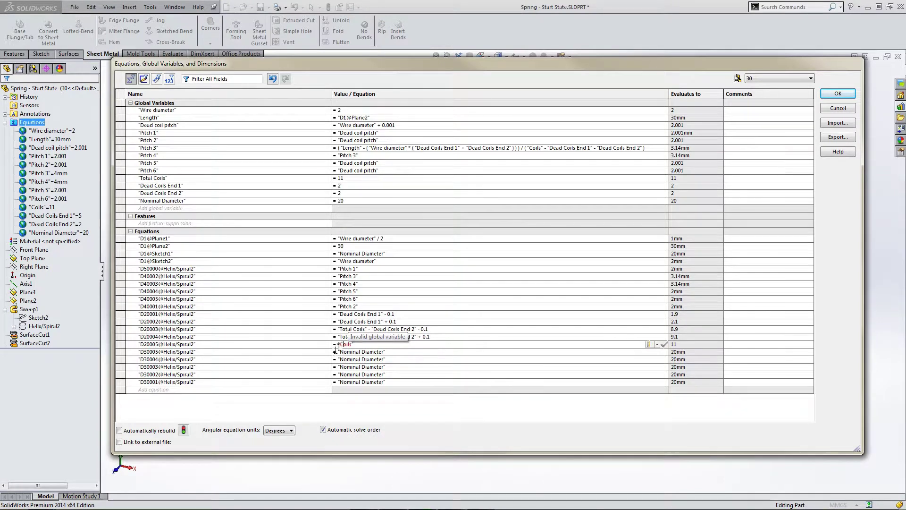
{"action": "type", "text": "Total"}
{"action": "key", "text": "Tab"}
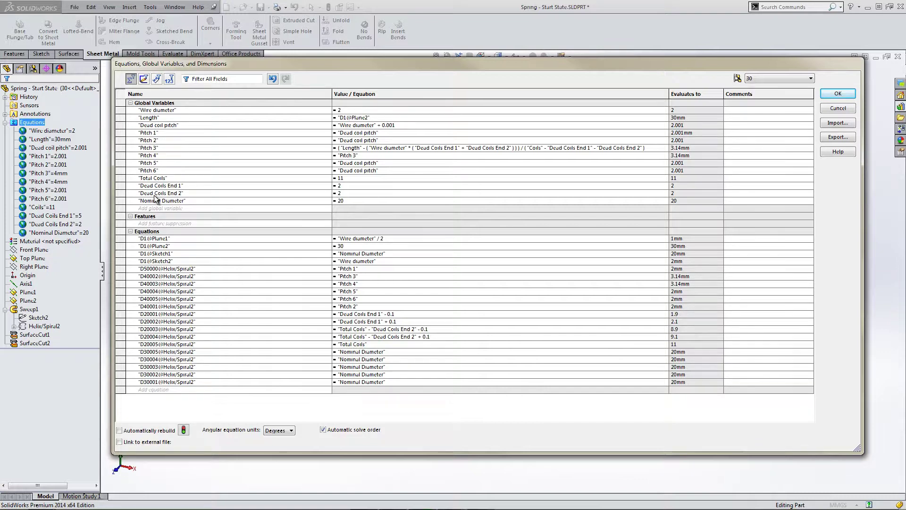
Step: Add 'at' to the Dead Coils End 1 name and attempt the D20001 reference edit
{"action": "type", "text": "at"}
{"action": "key", "text": "Tab"}
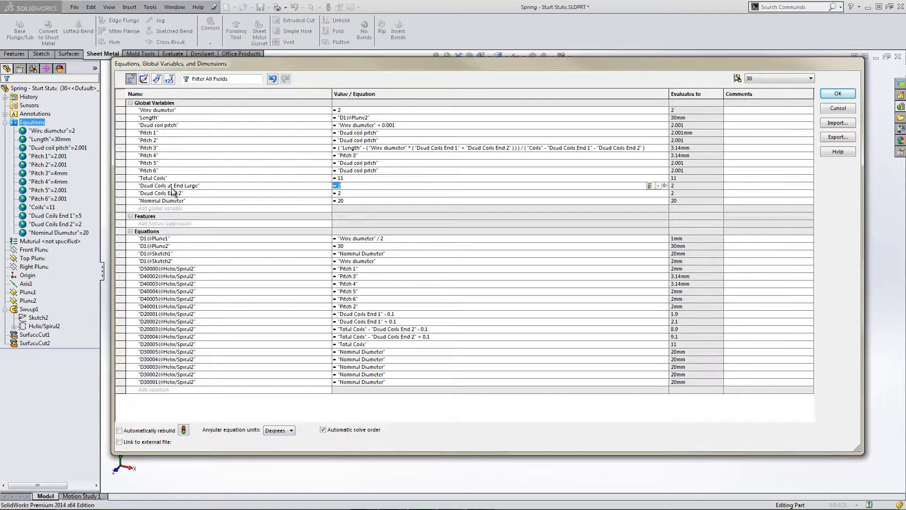
{"action": "left_click", "coordinate": [367, 314]}
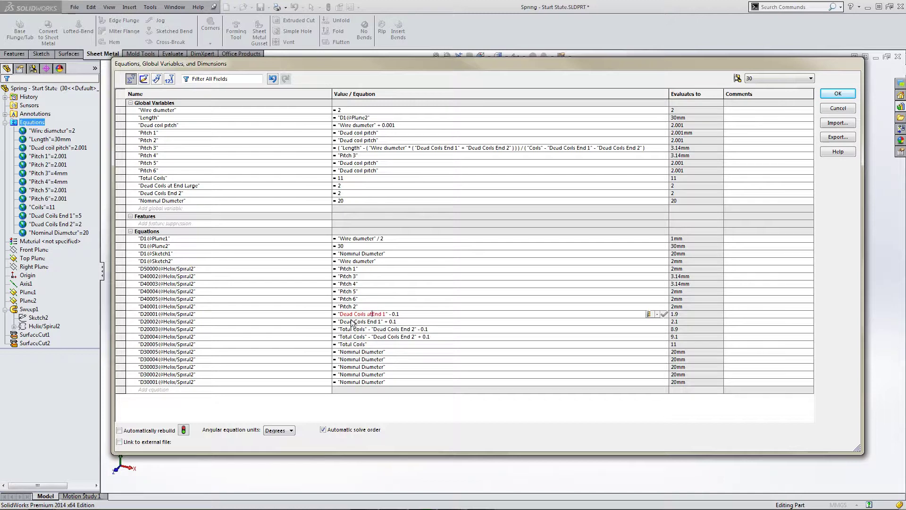
{"action": "type", "text": "at Large"}
{"action": "key", "text": "Return"}
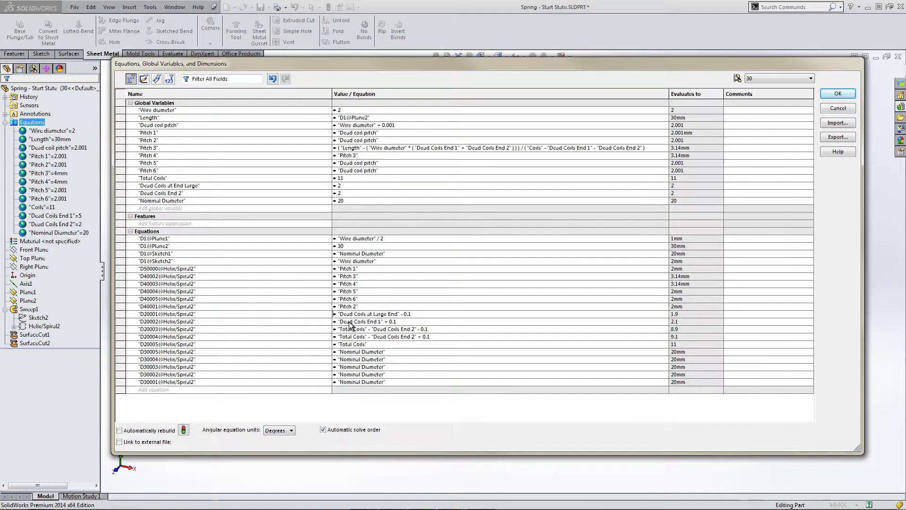
{"action": "left_click", "coordinate": [348, 320]}
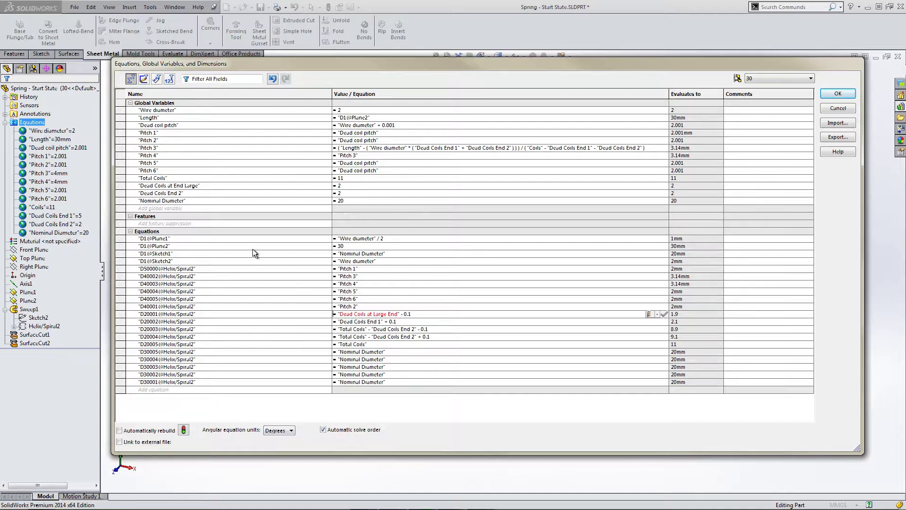
{"action": "key", "text": "Return"}
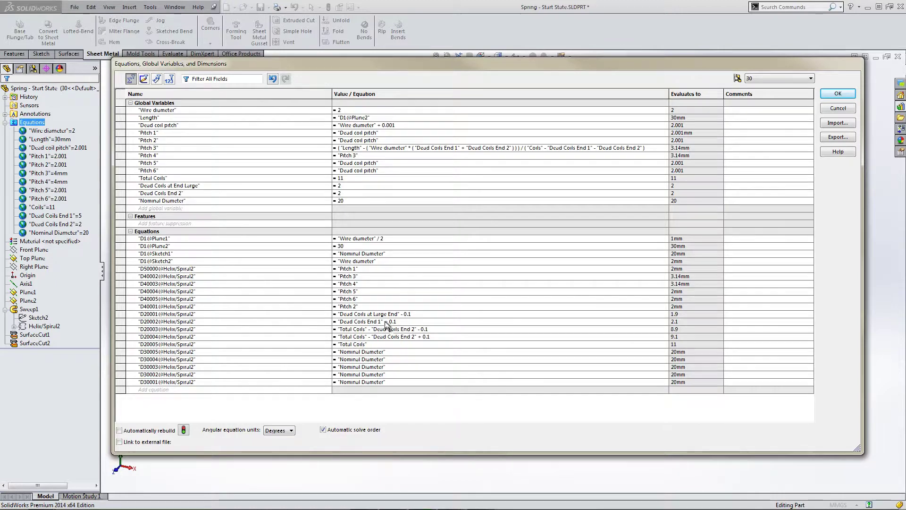
{"action": "left_click", "coordinate": [387, 313]}
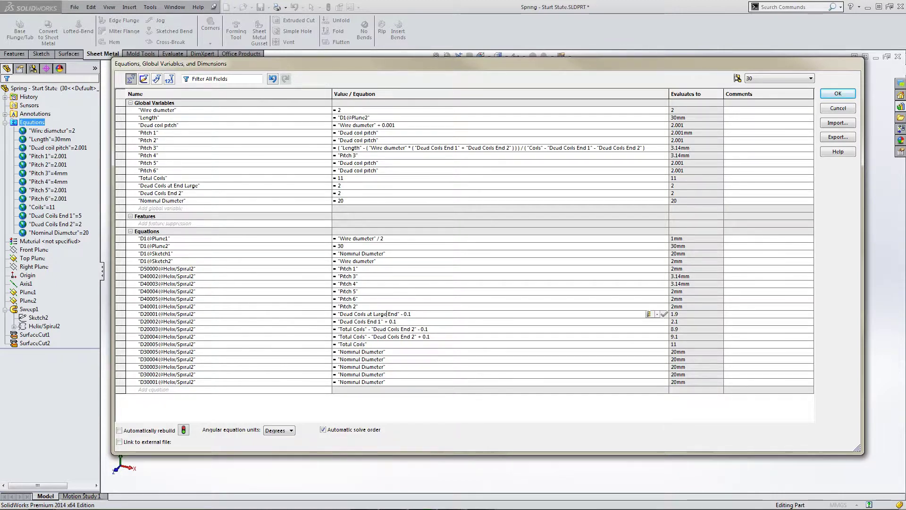
{"action": "double_click", "coordinate": [385, 319]}
Step: Correct the name to 'Dead Coils at Large End' and point D20001 at it
{"action": "left_click", "coordinate": [365, 321]}
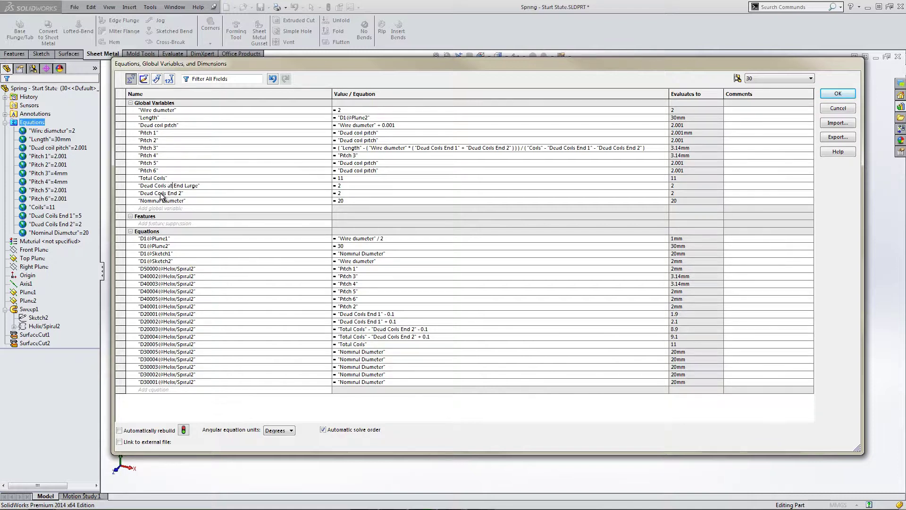
{"action": "key", "text": "Delete"}
{"action": "key", "text": "Delete"}
{"action": "key", "text": "Delete"}
{"action": "type", "text": "End"}
{"action": "key", "text": "Tab"}
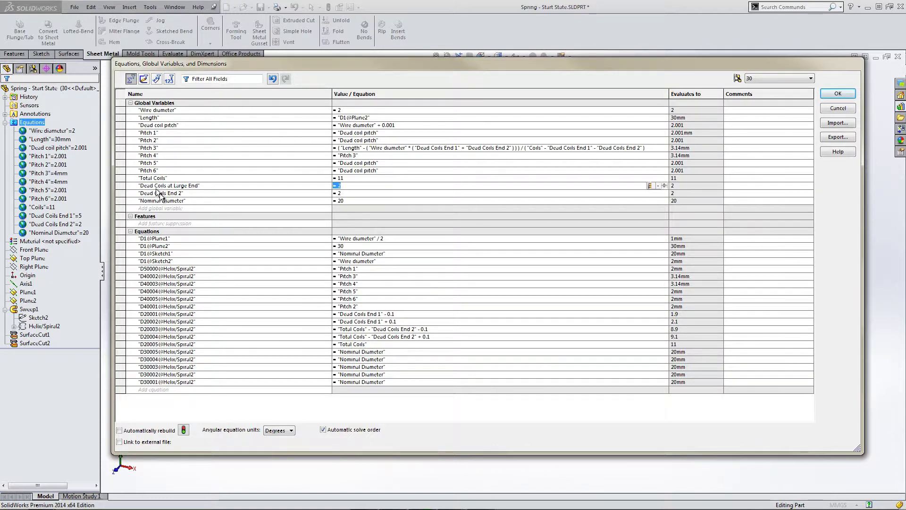
{"action": "left_click", "coordinate": [367, 315]}
{"action": "type", "text": "at Large"}
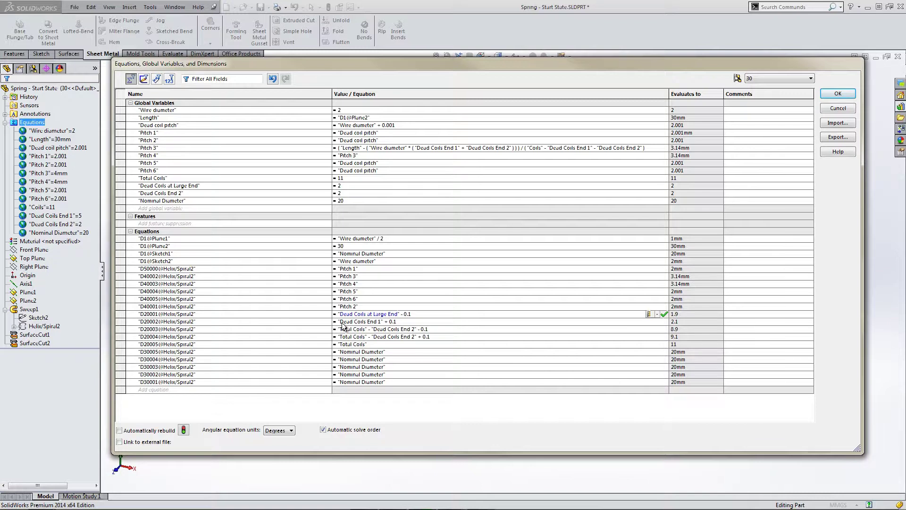
Step: Update equation D20002 to reference 'Dead Coils at Large End'
{"action": "left_click", "coordinate": [345, 323]}
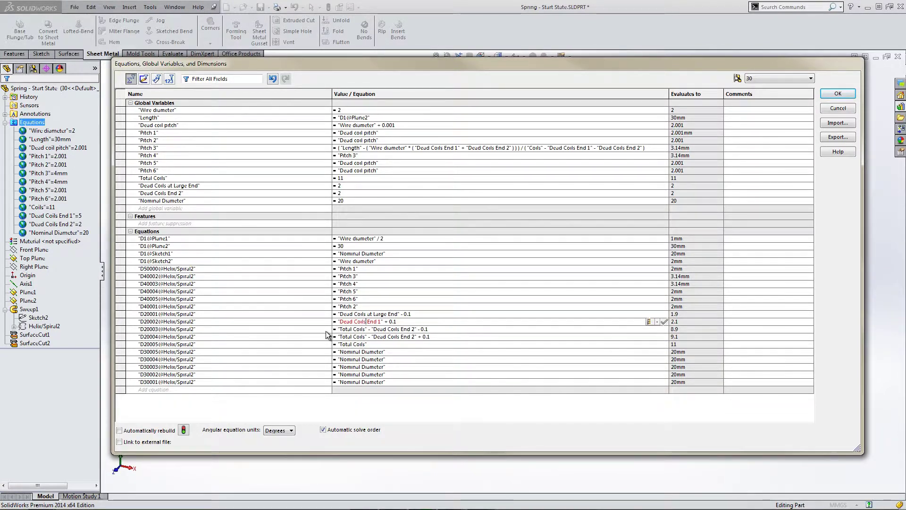
{"action": "type", "text": "at "}
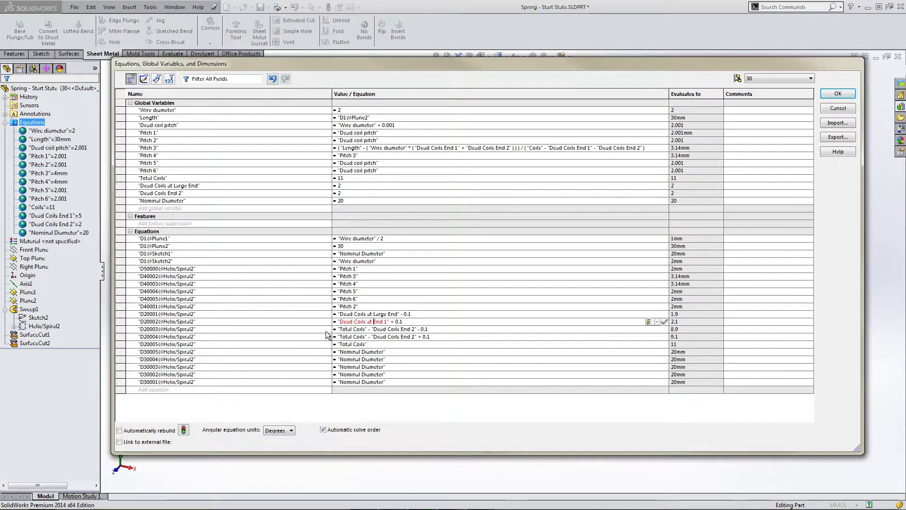
{"action": "type", "text": "Large"}
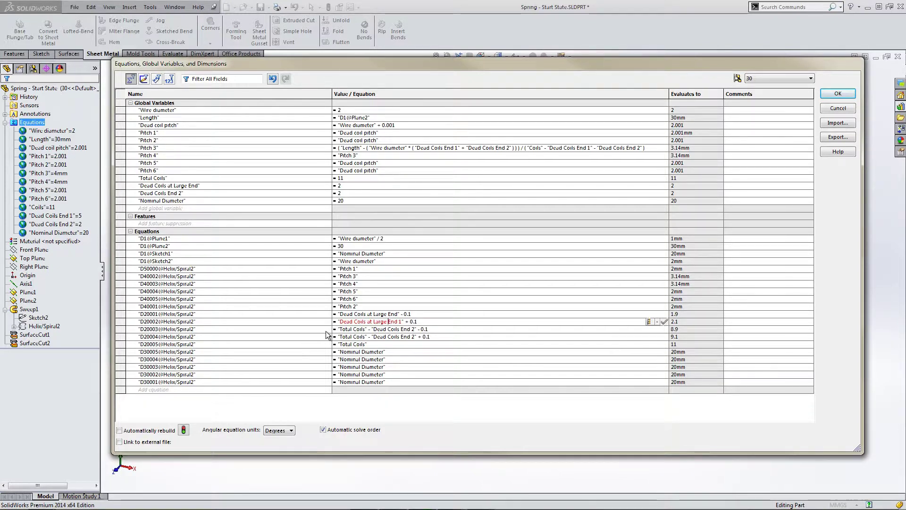
{"action": "key", "text": "Right"}
{"action": "key", "text": "Right"}
{"action": "key", "text": "Right"}
{"action": "key", "text": "Delete"}
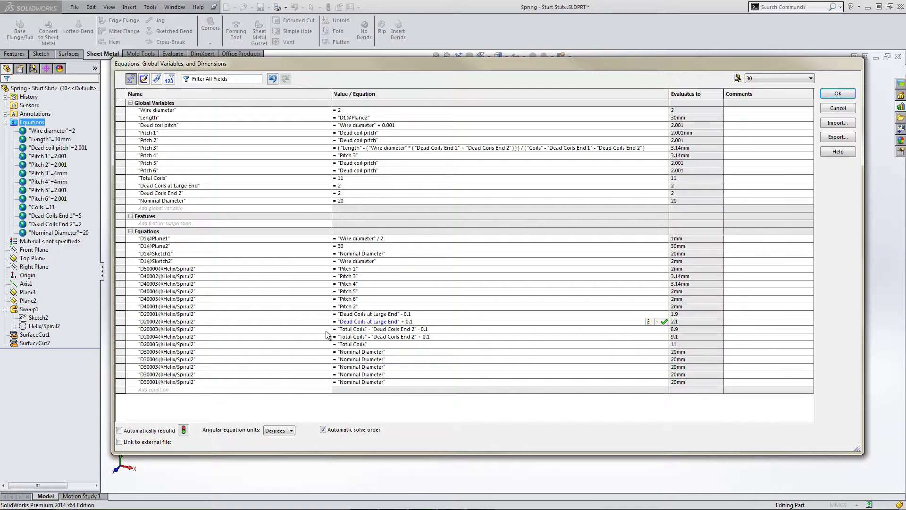
{"action": "key", "text": "Return"}
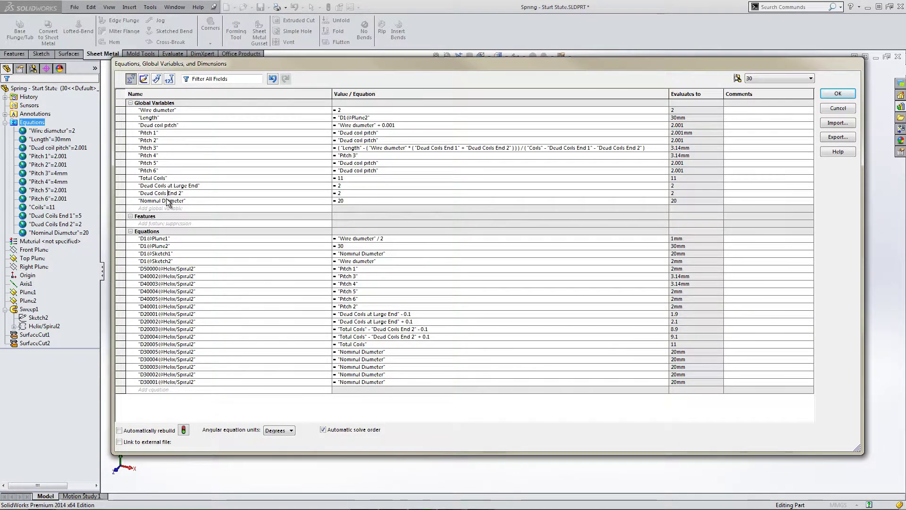
Step: Rename the variable to 'Dead Coils at Small End' and update D20003 to use it
{"action": "type", "text": "at Small"}
{"action": "key", "text": "Tab"}
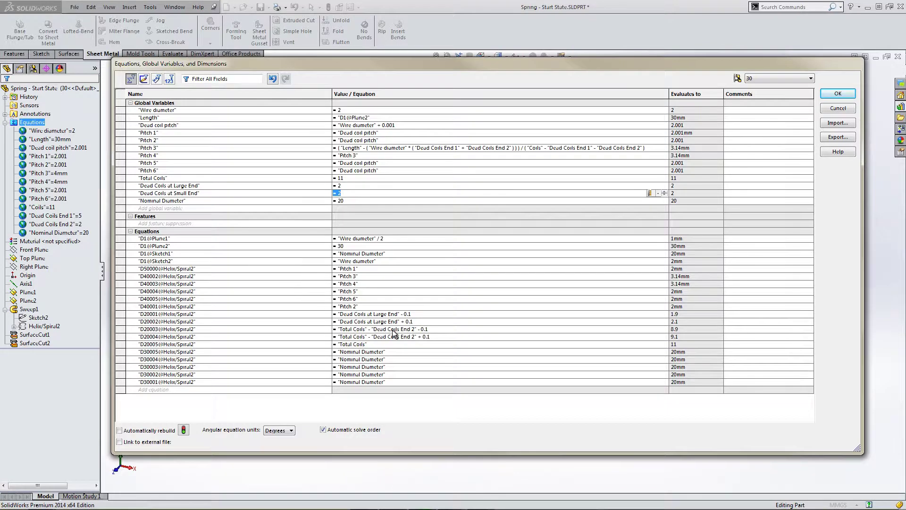
{"action": "left_click", "coordinate": [391, 329]}
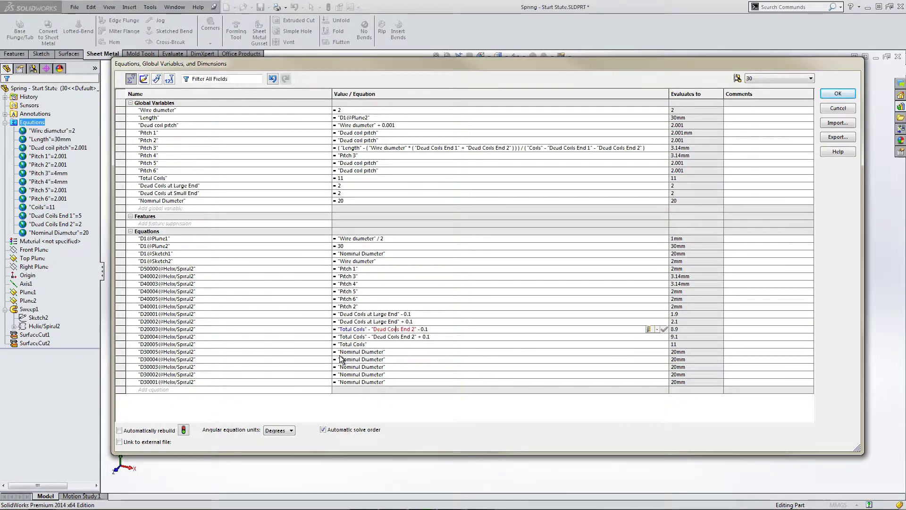
{"action": "type", "text": "at Small"}
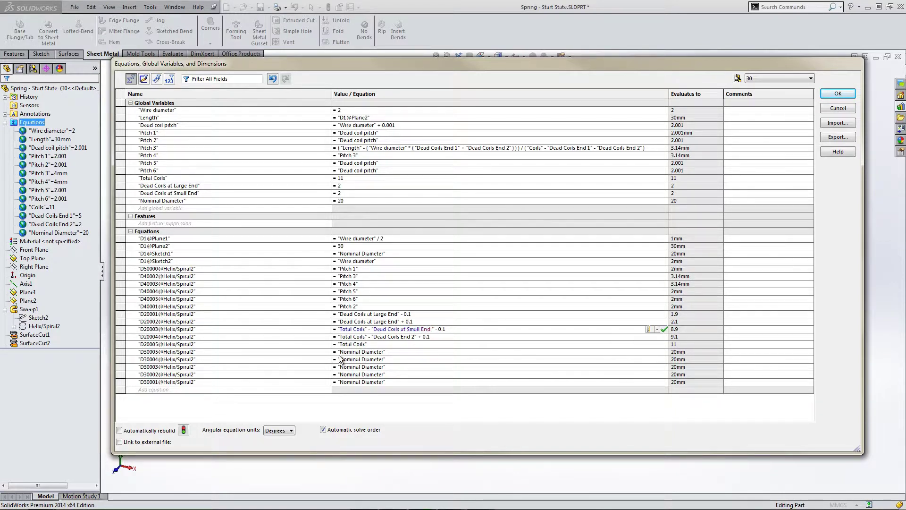
{"action": "key", "text": "Delete"}
{"action": "key", "text": "BackSpace"}
{"action": "key", "text": "Tab"}
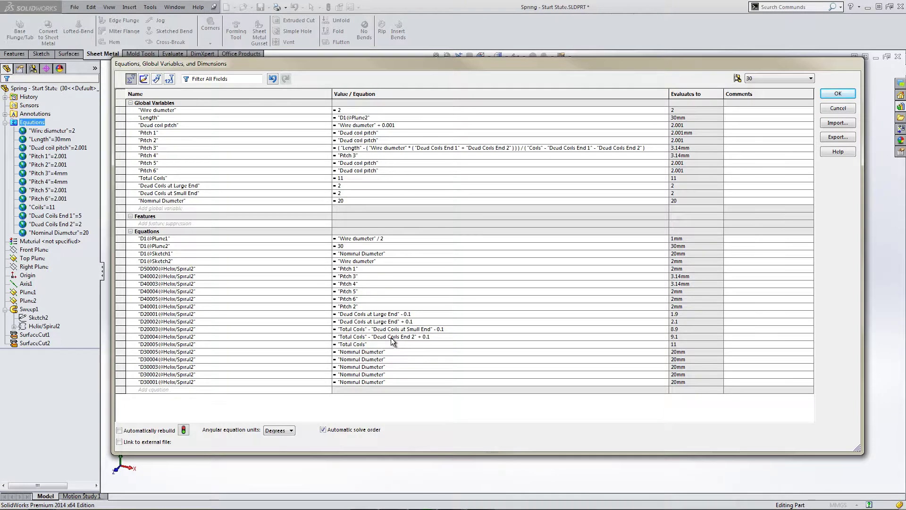
Step: Update equation D20004 to reference 'Dead Coils at Small End'
{"action": "left_click", "coordinate": [398, 337]}
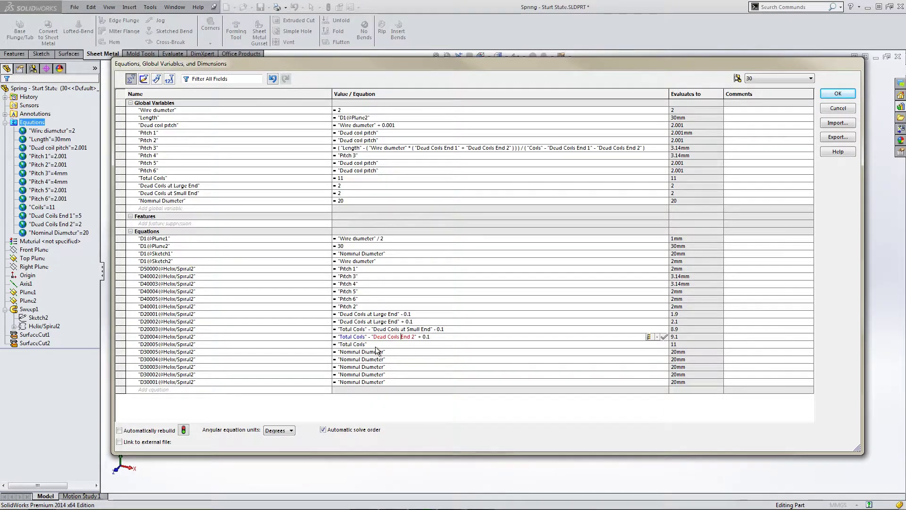
{"action": "type", "text": "at Small"}
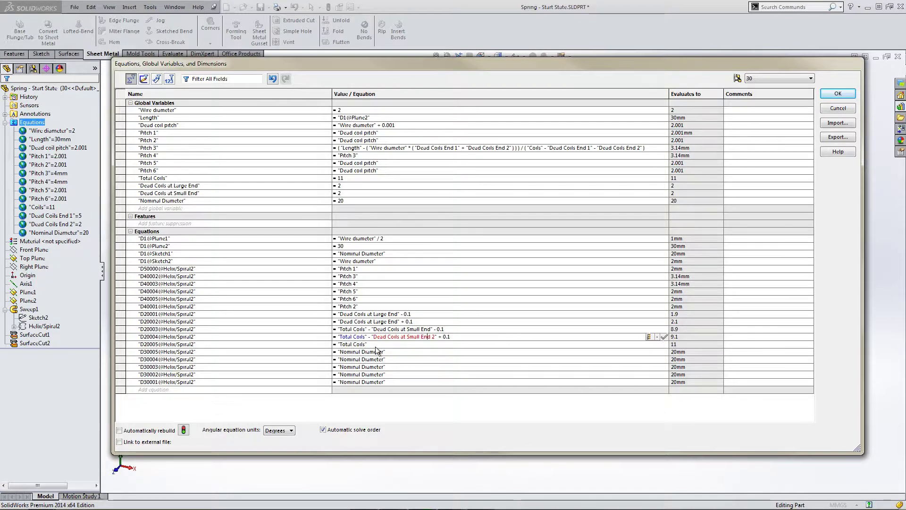
{"action": "key", "text": "Delete"}
{"action": "key", "text": "Delete"}
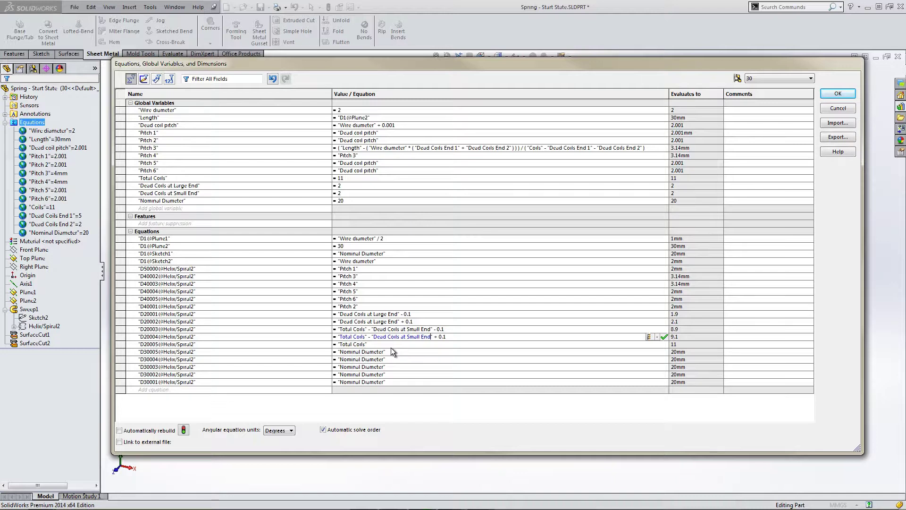
{"action": "key", "text": "Return"}
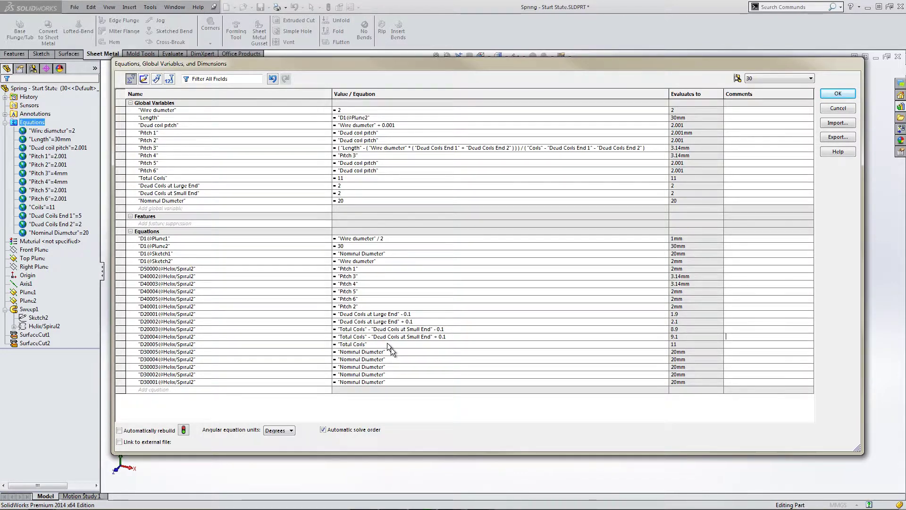
Step: Rename Nominal Diameter to 'Nominal Diameter at Large End' and link D1@Sketch1 to it
{"action": "left_click", "coordinate": [183, 201]}
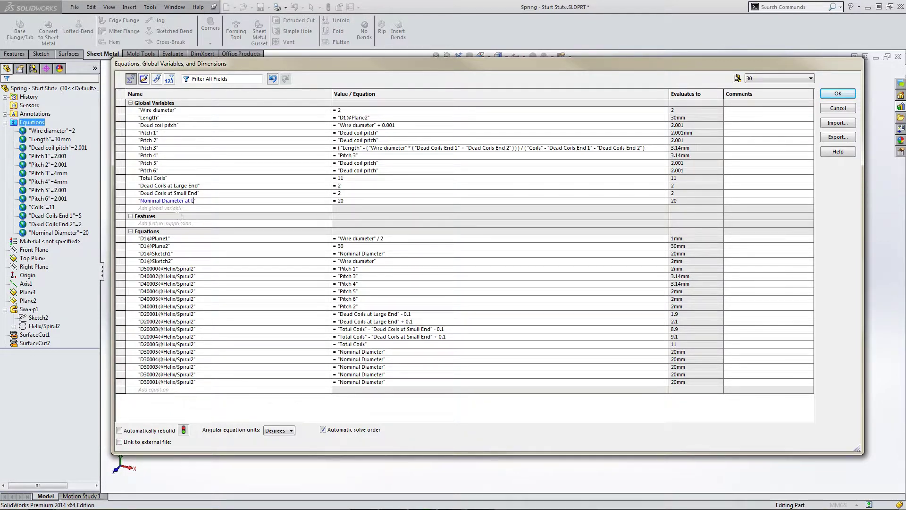
{"action": "type", "text": "arge "}
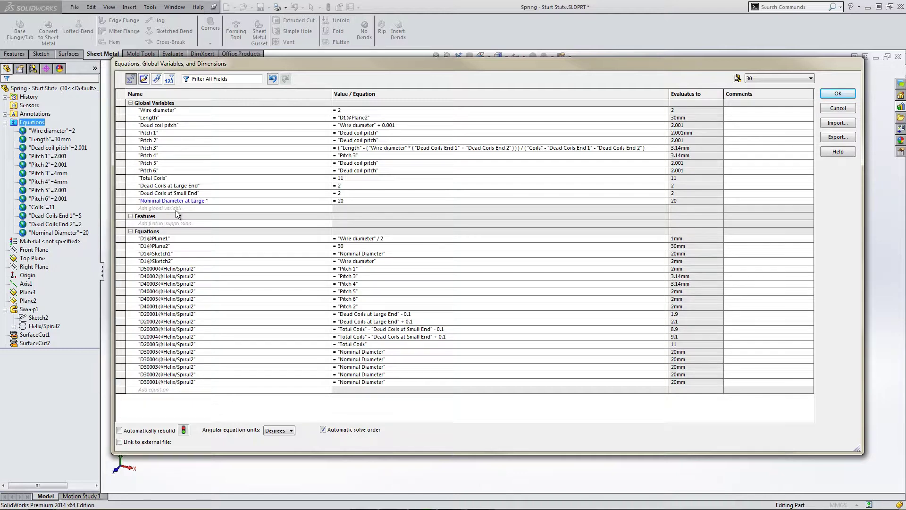
{"action": "type", "text": "End"}
{"action": "key", "text": "Tab"}
{"action": "left_click", "coordinate": [370, 254]}
{"action": "left_click_drag", "start_coordinate": [387, 253], "coordinate": [326, 251]}
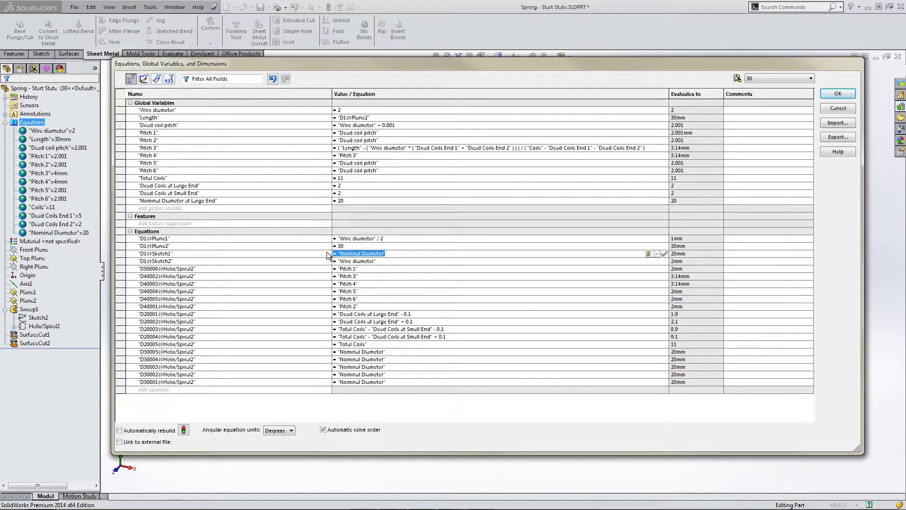
{"action": "type", "text": "="}
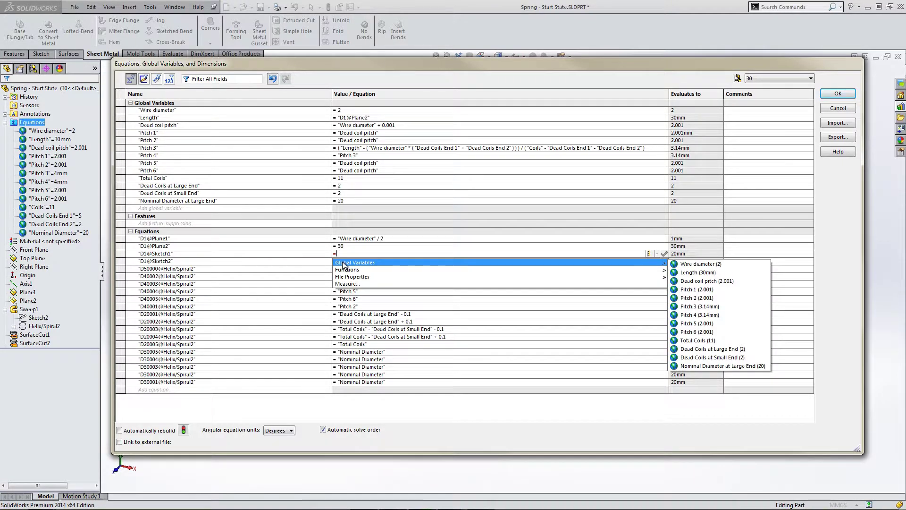
{"action": "mouse_move", "coordinate": [355, 262]}
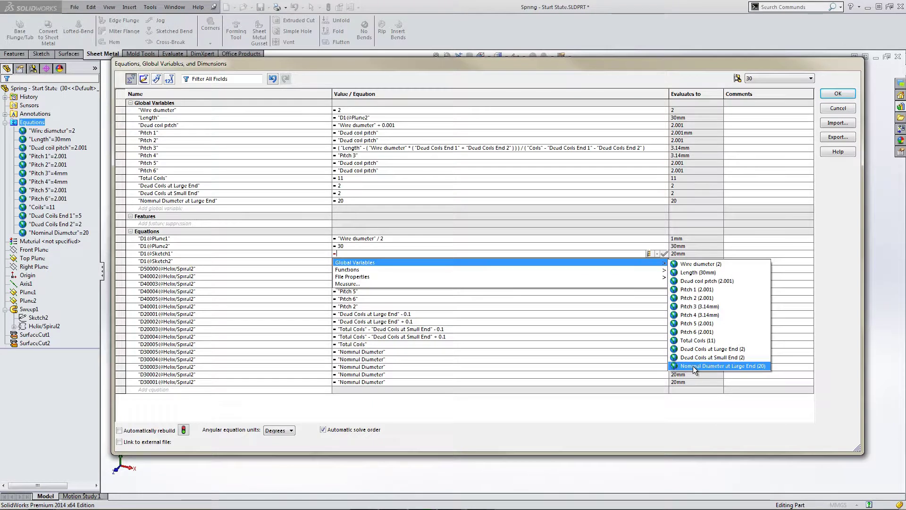
{"action": "left_click", "coordinate": [692, 365]}
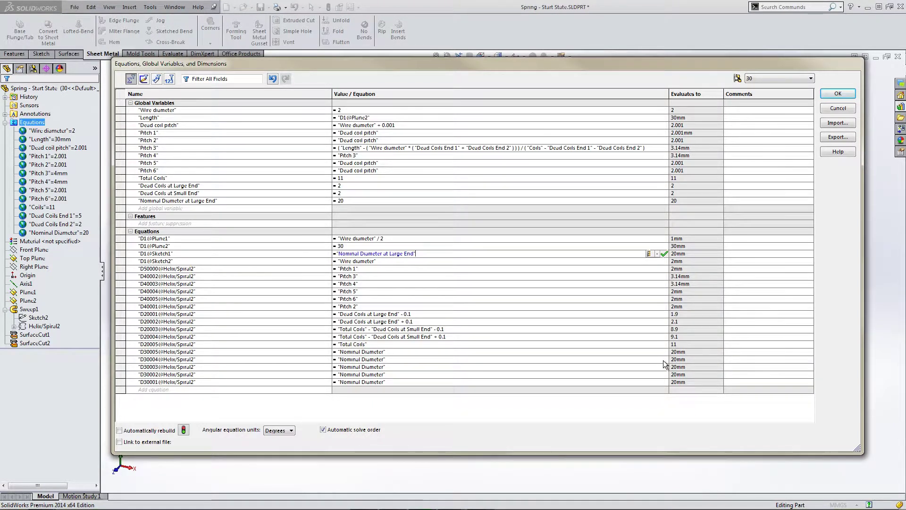
{"action": "left_click", "coordinate": [371, 352]}
Step: Point helix diameter equations D30005, D30004 and D30003 to 'Nominal Diameter at Large End'
{"action": "double_click", "coordinate": [351, 352]}
{"action": "key", "text": "BackSpace"}
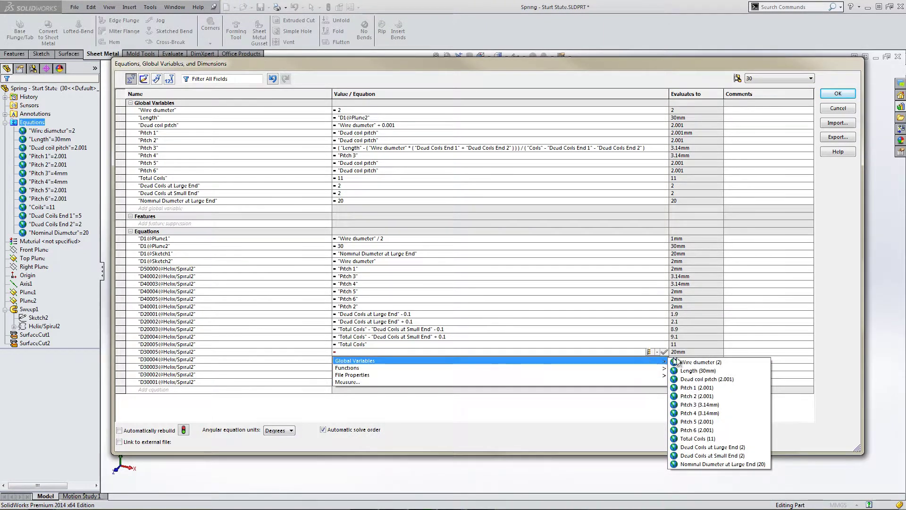
{"action": "left_click", "coordinate": [694, 462]}
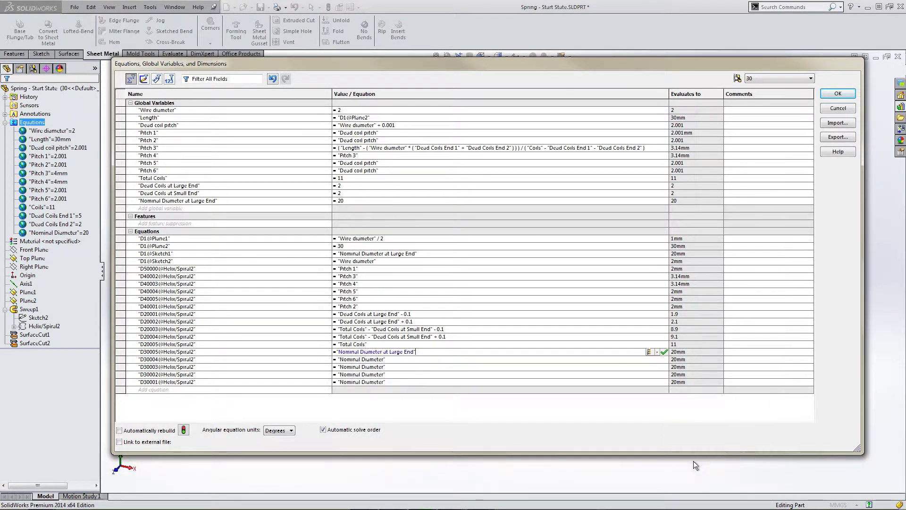
{"action": "left_click", "coordinate": [397, 360]}
{"action": "key", "text": "BackSpace"}
{"action": "key", "text": "BackSpace"}
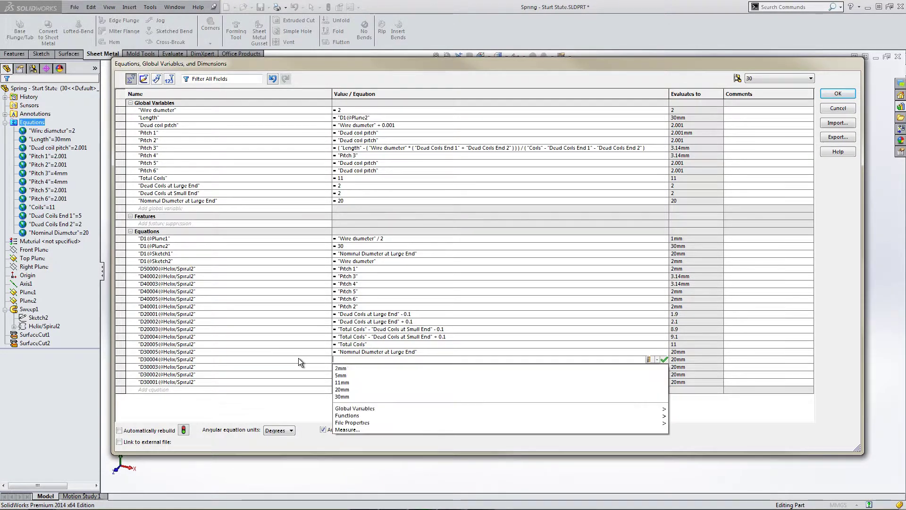
{"action": "left_click", "coordinate": [187, 201]}
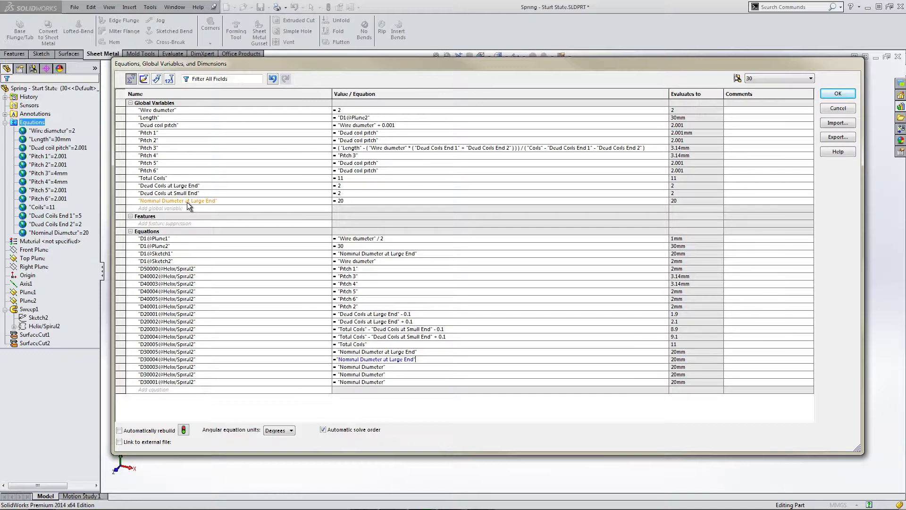
{"action": "double_click", "coordinate": [387, 367]}
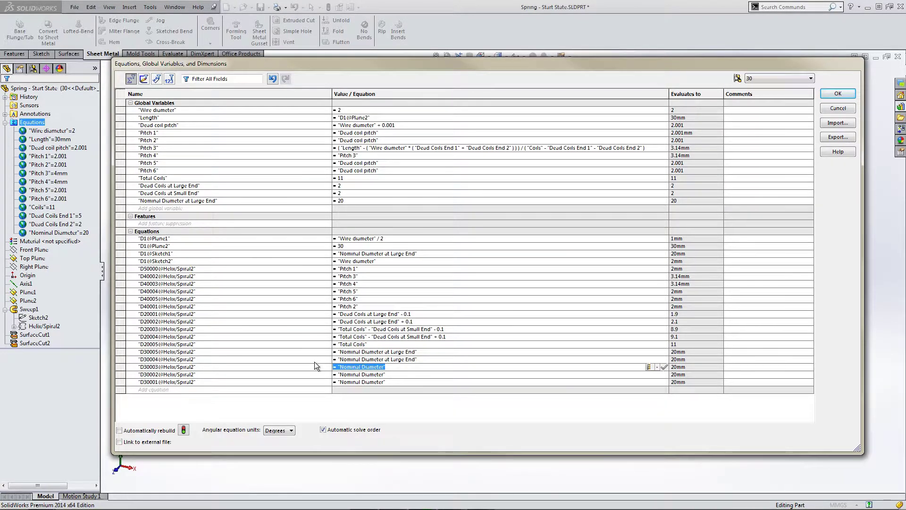
{"action": "key", "text": "BackSpace"}
{"action": "left_click", "coordinate": [193, 201]}
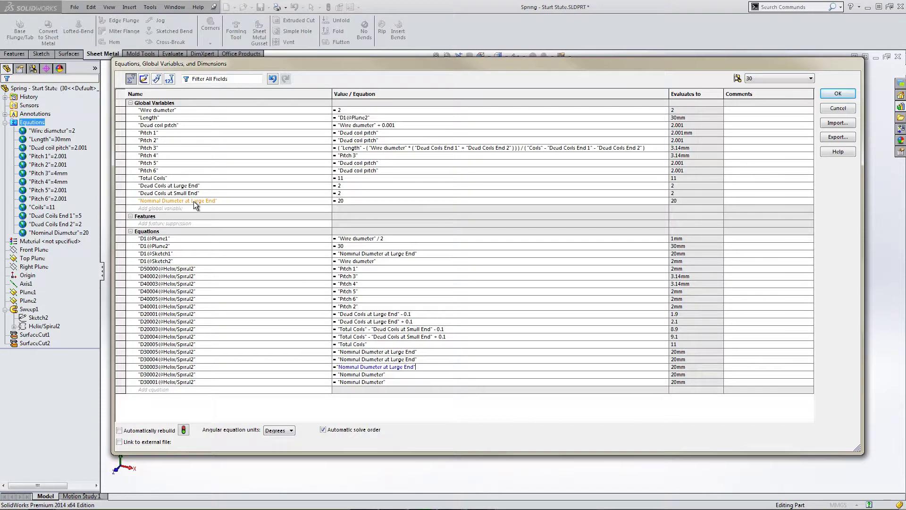
Step: Point helix diameter equations D30002 and D30001 to 'Nominal Diameter at Large End'
{"action": "double_click", "coordinate": [393, 375]}
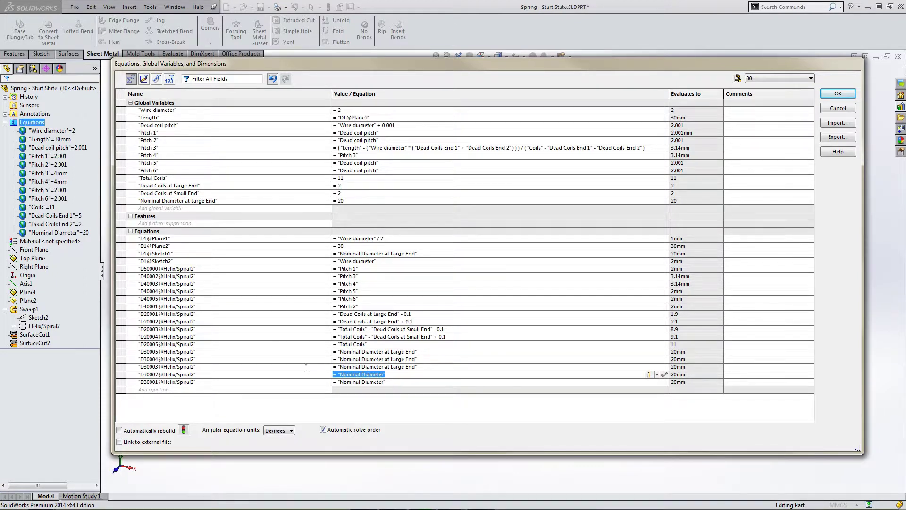
{"action": "key", "text": "BackSpace"}
{"action": "left_click", "coordinate": [205, 200]}
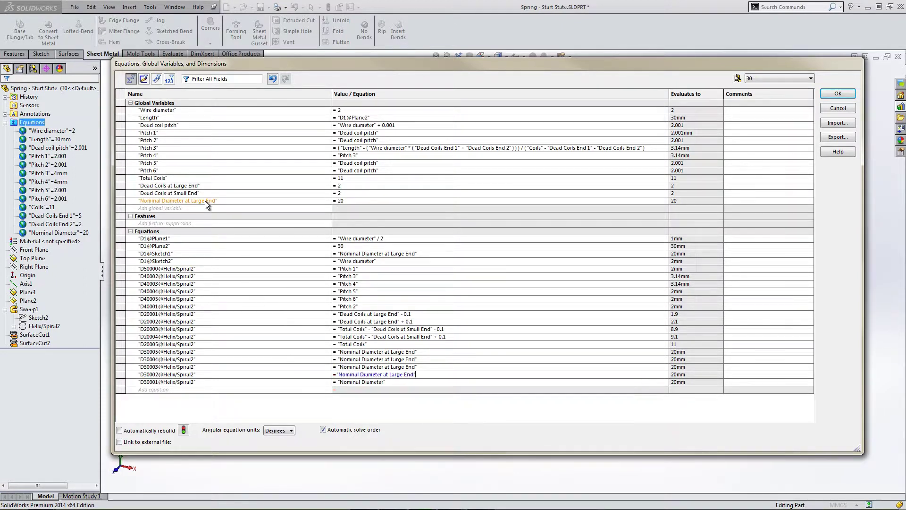
{"action": "double_click", "coordinate": [381, 383]}
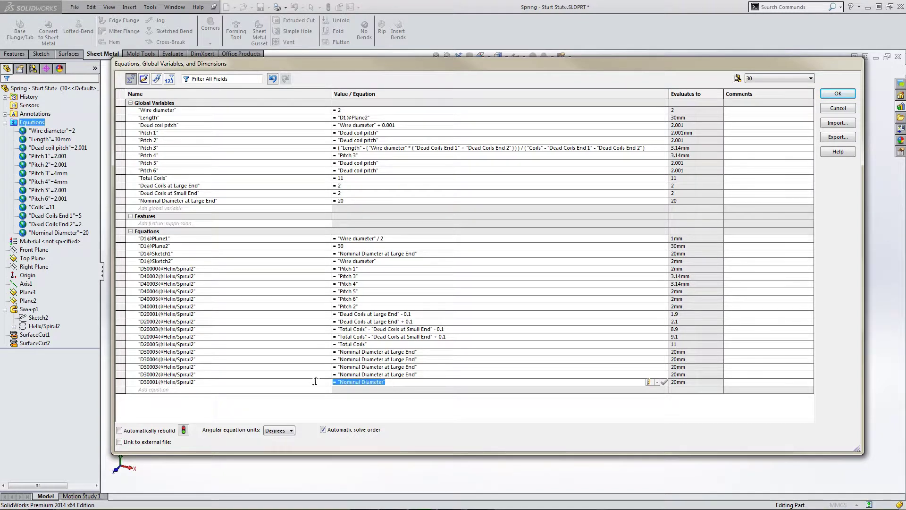
{"action": "key", "text": "BackSpace"}
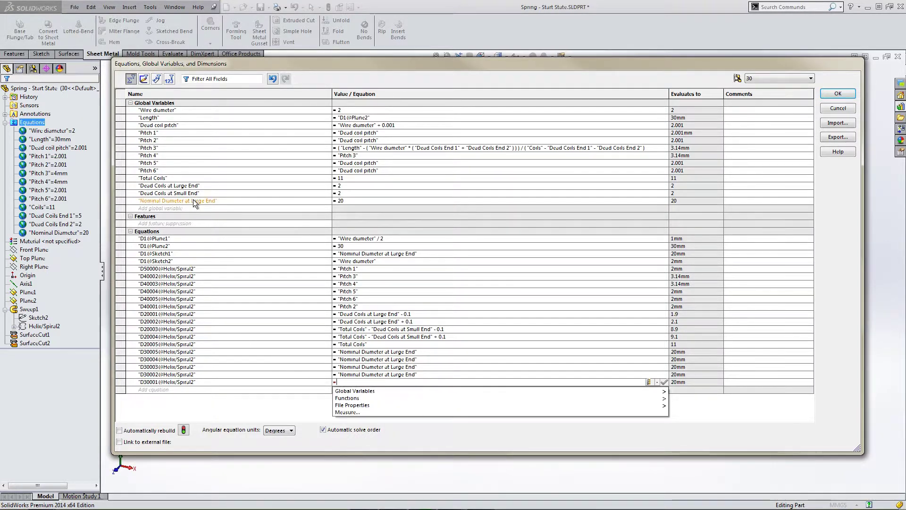
{"action": "left_click", "coordinate": [193, 200]}
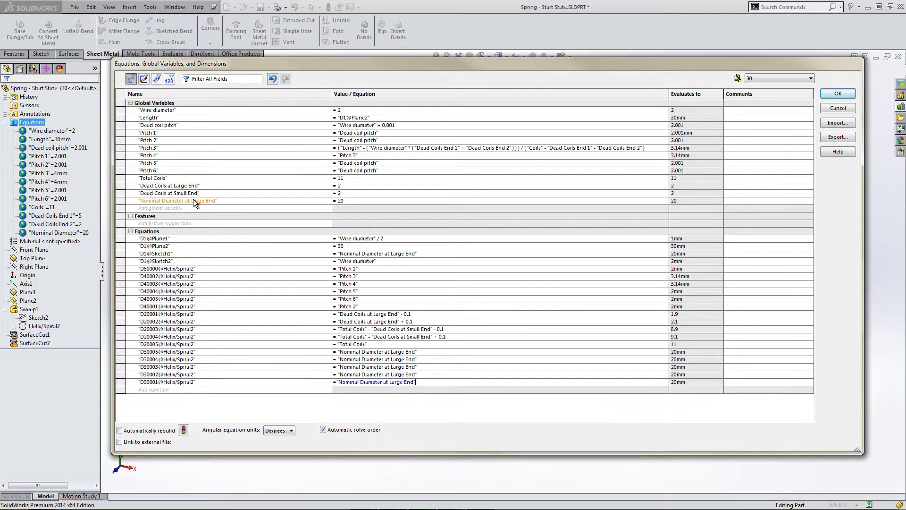
{"action": "left_click", "coordinate": [209, 260]}
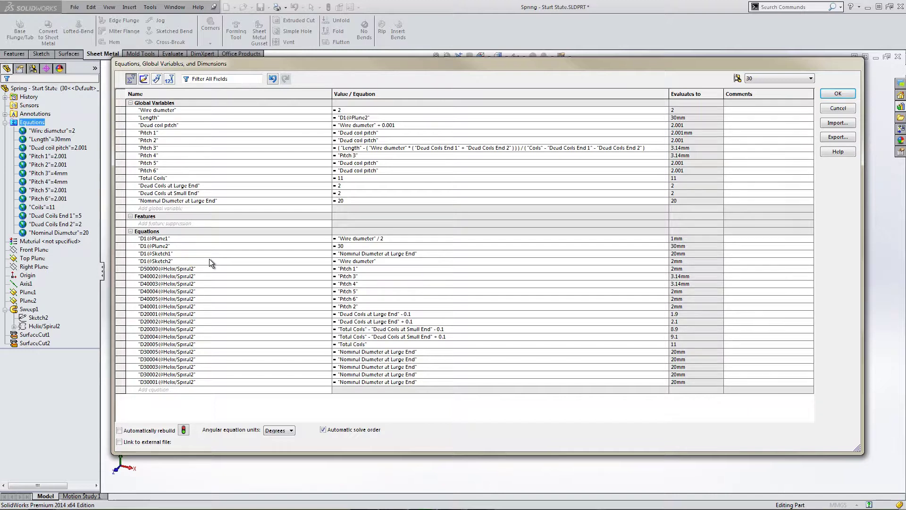
Step: Apply the updated equations and view the rebuilt spring from the front
{"action": "left_click", "coordinate": [840, 94]}
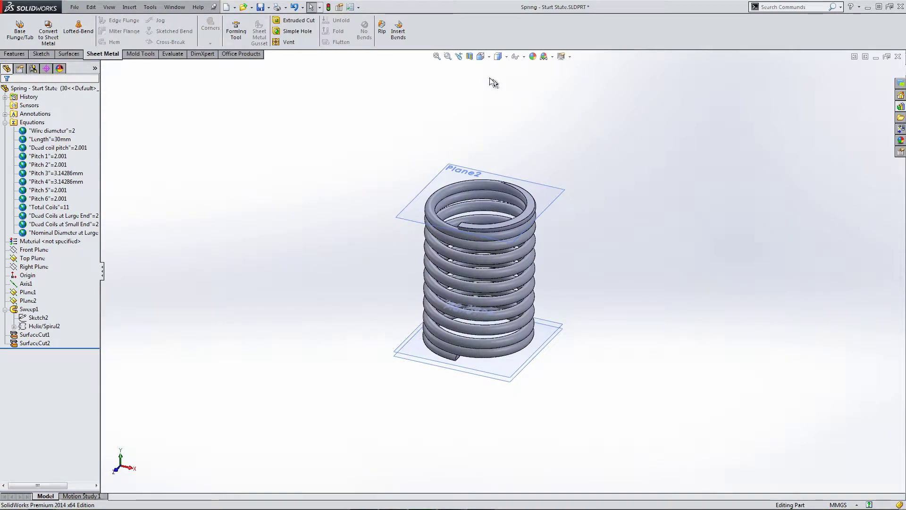
{"action": "left_click", "coordinate": [481, 56]}
{"action": "left_click", "coordinate": [496, 93]}
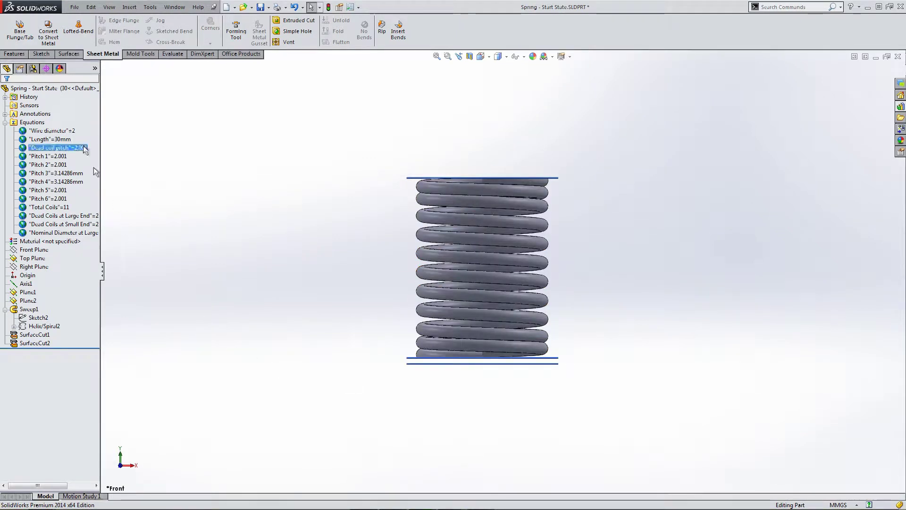
Step: Activate configuration 50 and show the fitted spring in isometric view with the feature tree
{"action": "left_click", "coordinate": [33, 68]}
{"action": "left_click", "coordinate": [46, 105]}
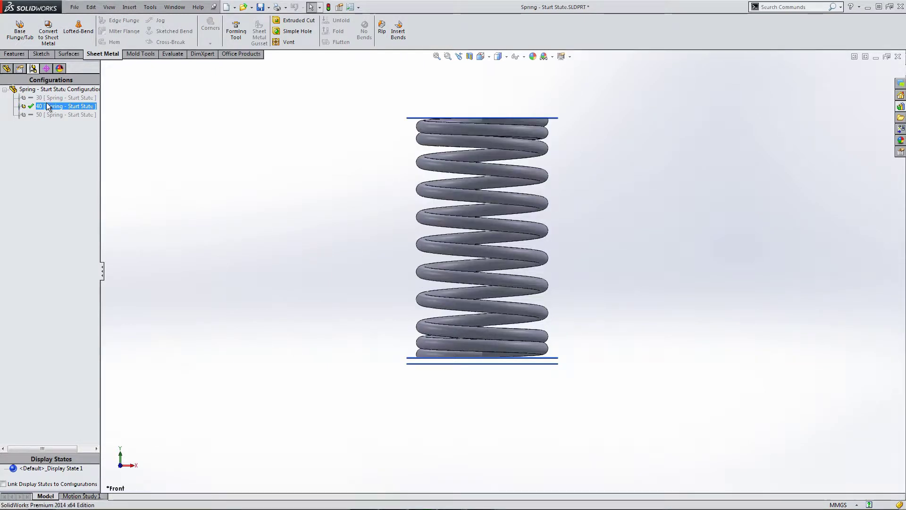
{"action": "double_click", "coordinate": [46, 113]}
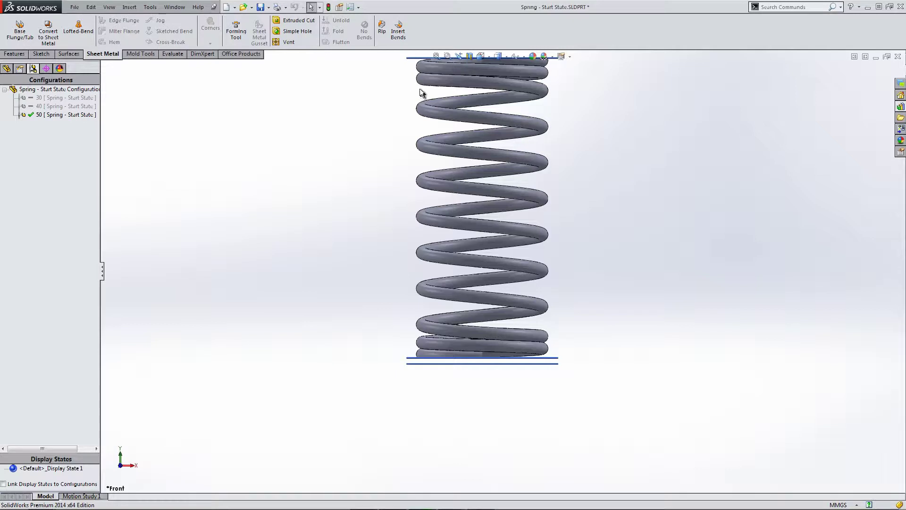
{"action": "key", "text": "f"}
{"action": "scroll", "coordinate": [449, 85], "scroll_direction": "down", "scroll_amount": 1}
{"action": "scroll", "coordinate": [463, 267], "scroll_direction": "down", "scroll_amount": 1}
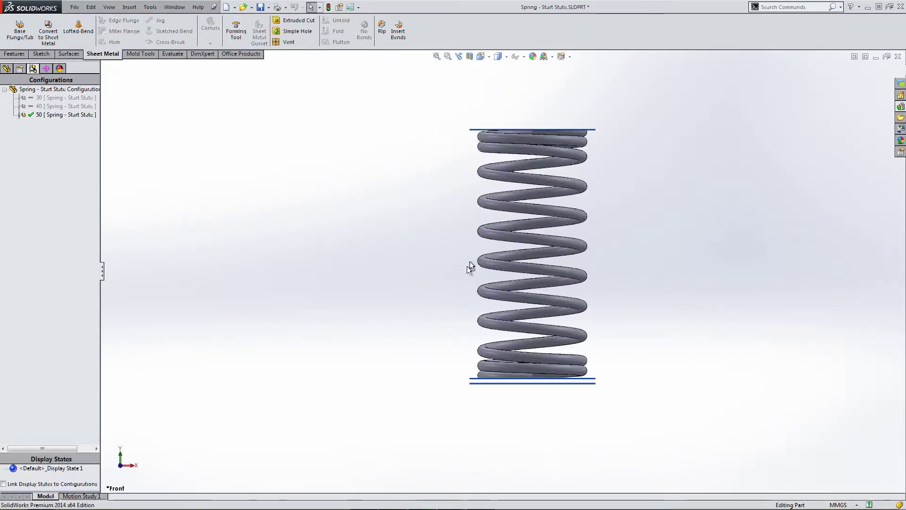
{"action": "scroll", "coordinate": [467, 266], "scroll_direction": "down", "scroll_amount": 1}
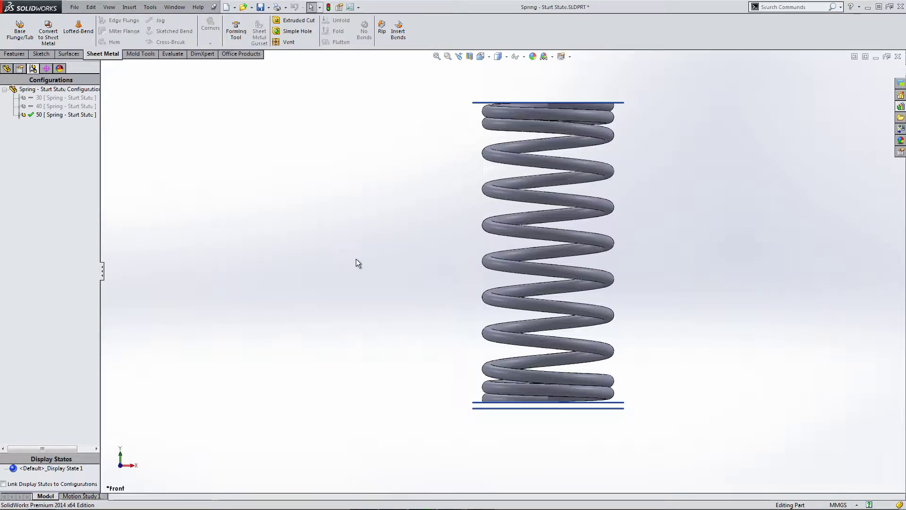
{"action": "left_click", "coordinate": [481, 56]}
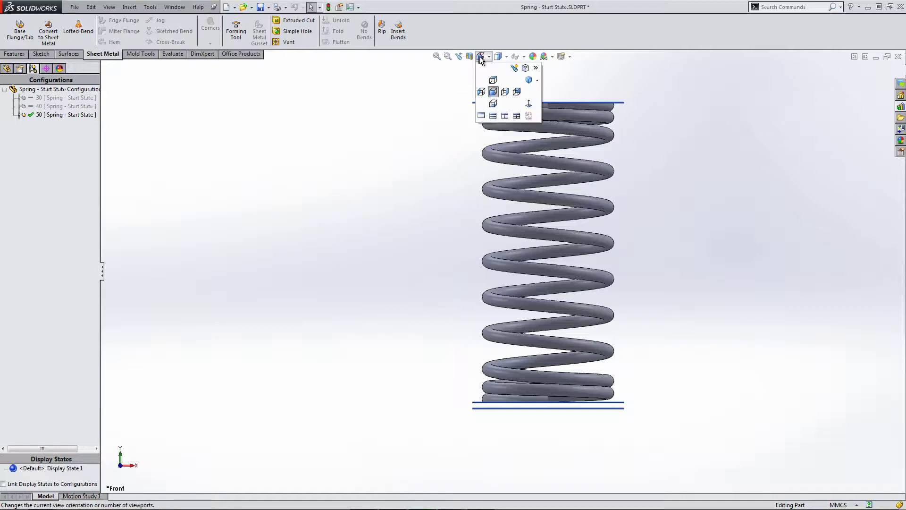
{"action": "left_click", "coordinate": [529, 80]}
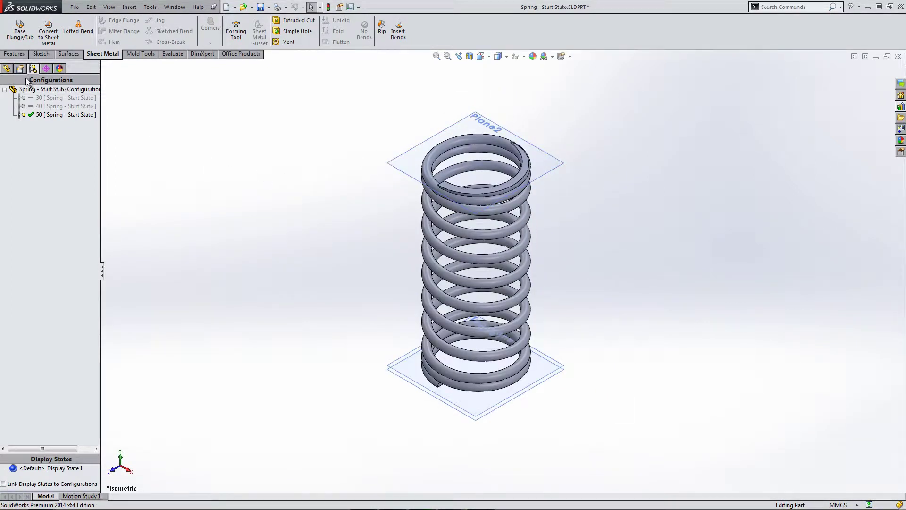
{"action": "left_click", "coordinate": [7, 69]}
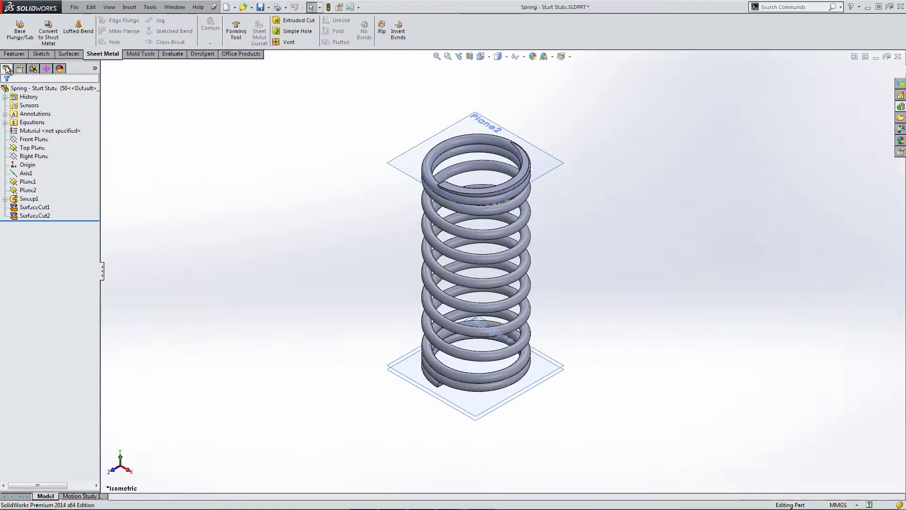
Step: In the equations editor, add global variable 'OD at Large End' = 15.40
{"action": "right_click", "coordinate": [32, 124]}
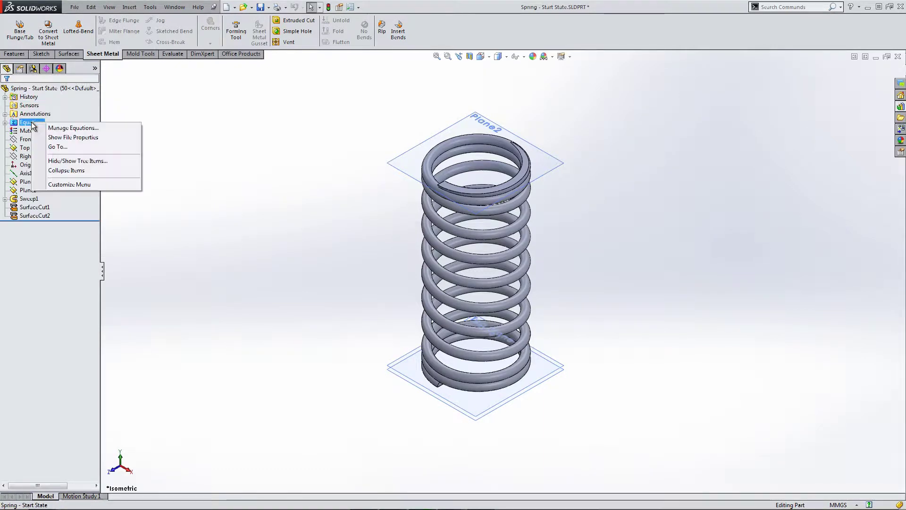
{"action": "left_click", "coordinate": [53, 127]}
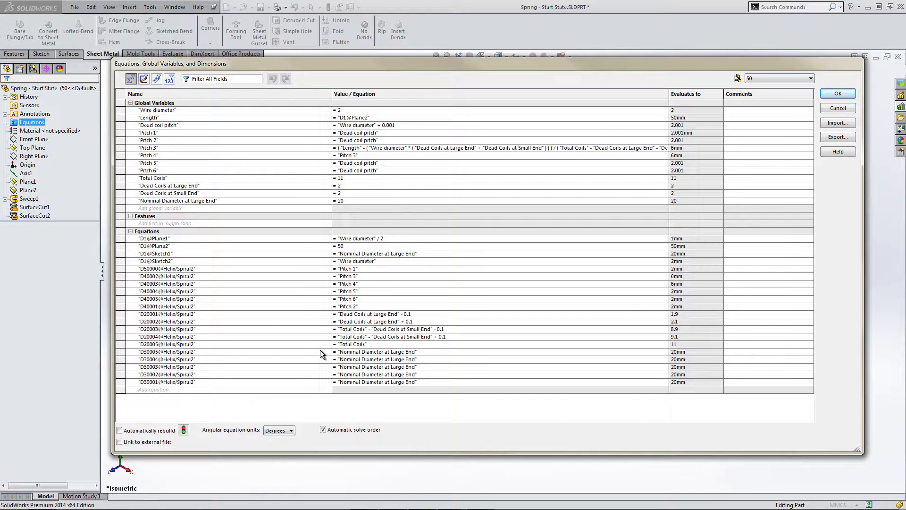
{"action": "left_click", "coordinate": [175, 208]}
{"action": "type", "text": "O"}
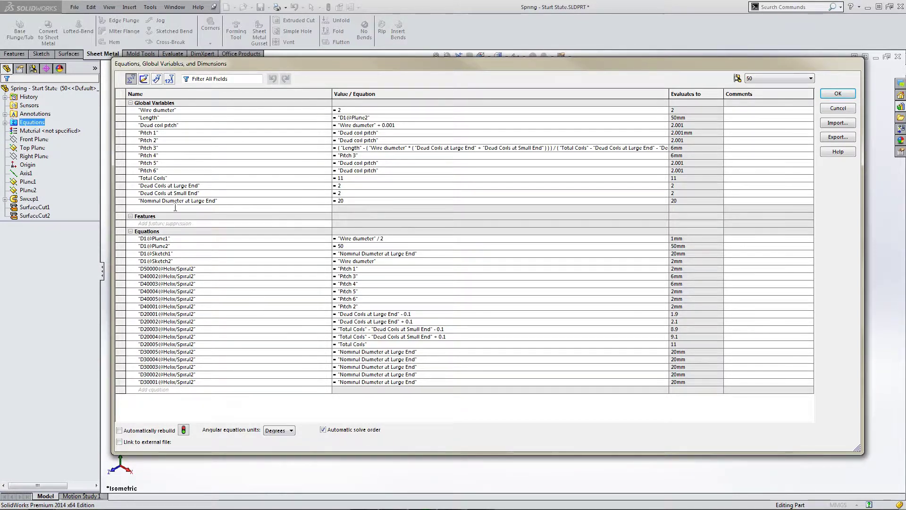
{"action": "type", "text": "D "}
{"action": "type", "text": "at Large End"}
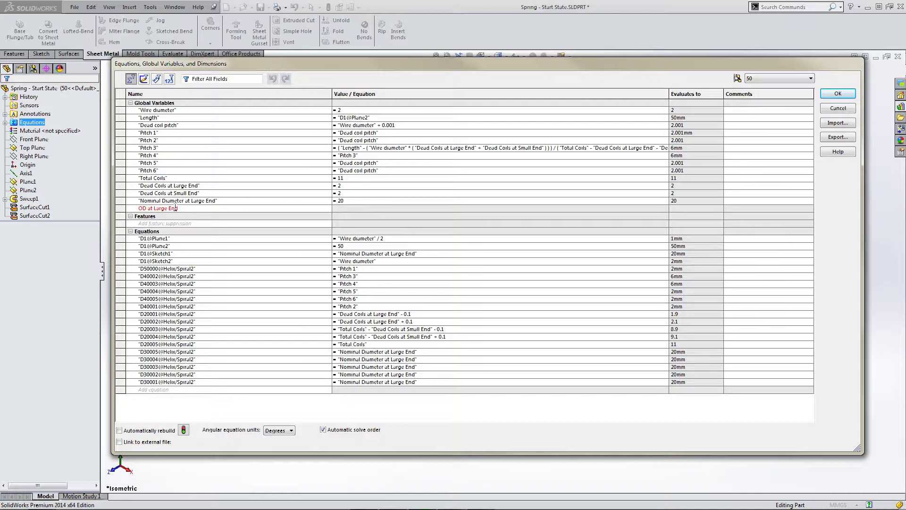
{"action": "key", "text": "Tab"}
{"action": "type", "text": "15.40"}
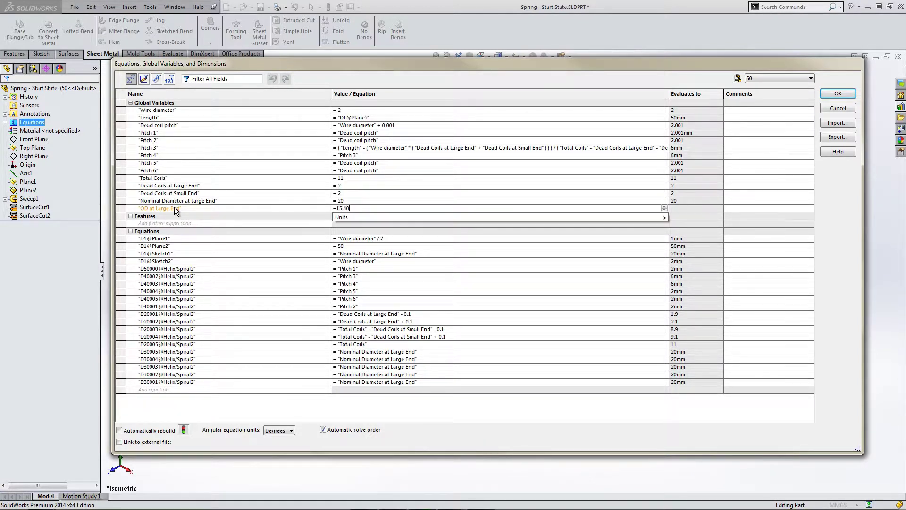
{"action": "key", "text": "Return"}
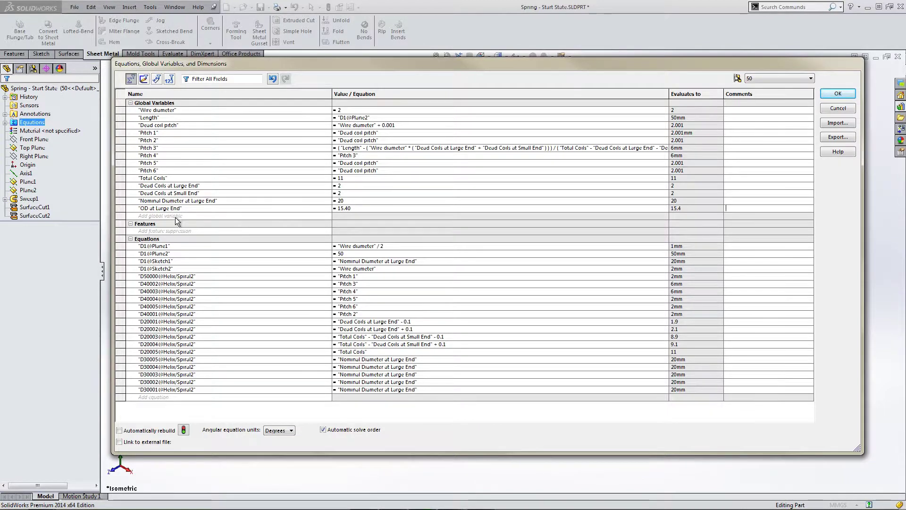
Step: Add global variable 'OD at Small End' = 10
{"action": "type", "text": "OD at Small End"}
{"action": "key", "text": "Tab"}
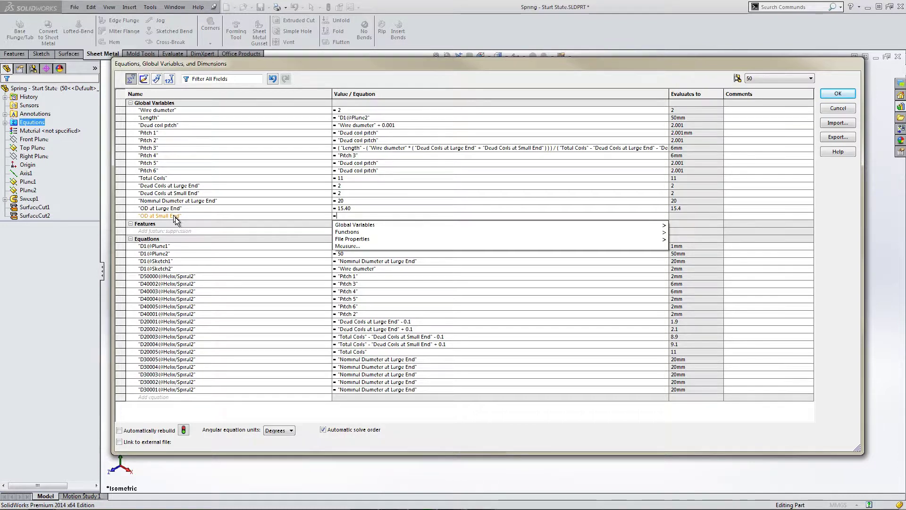
{"action": "type", "text": "10"}
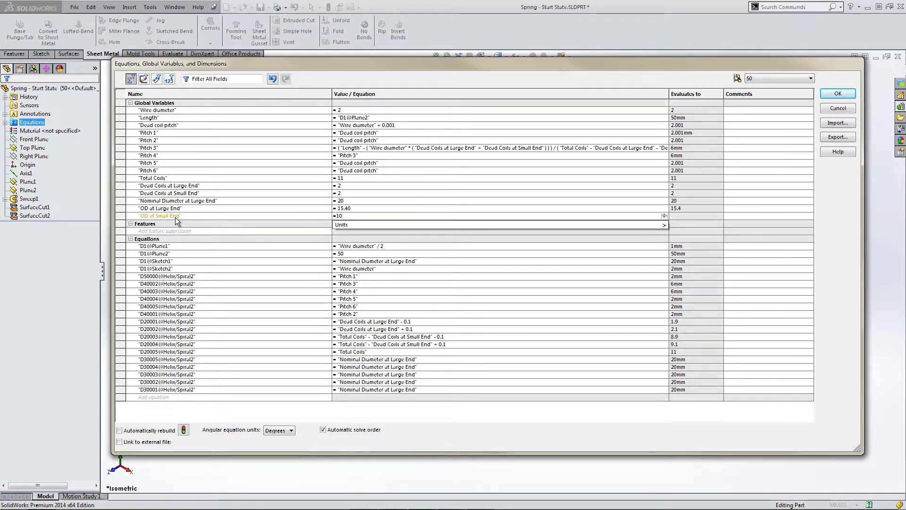
{"action": "key", "text": "Tab"}
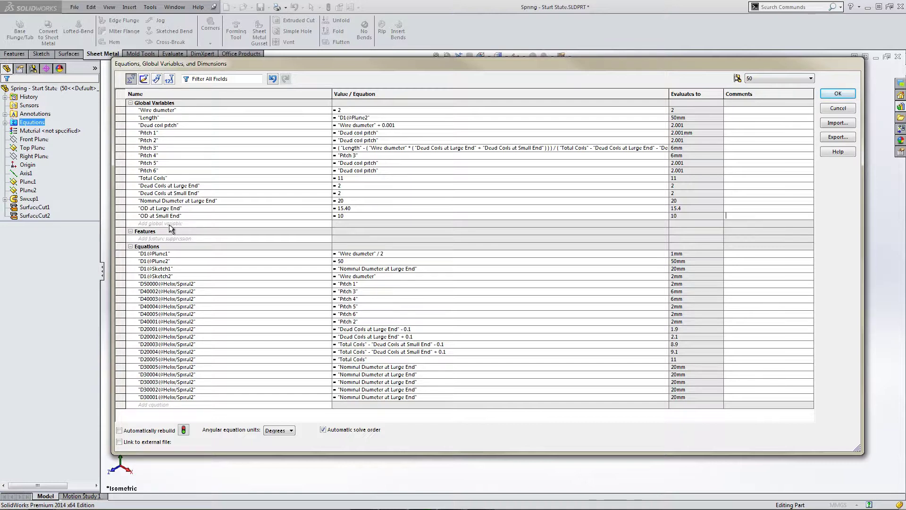
Step: Create 'OD Difference' = 'OD at Large End' - 'OD at Small End', evaluating to 5.4
{"action": "left_click", "coordinate": [169, 224]}
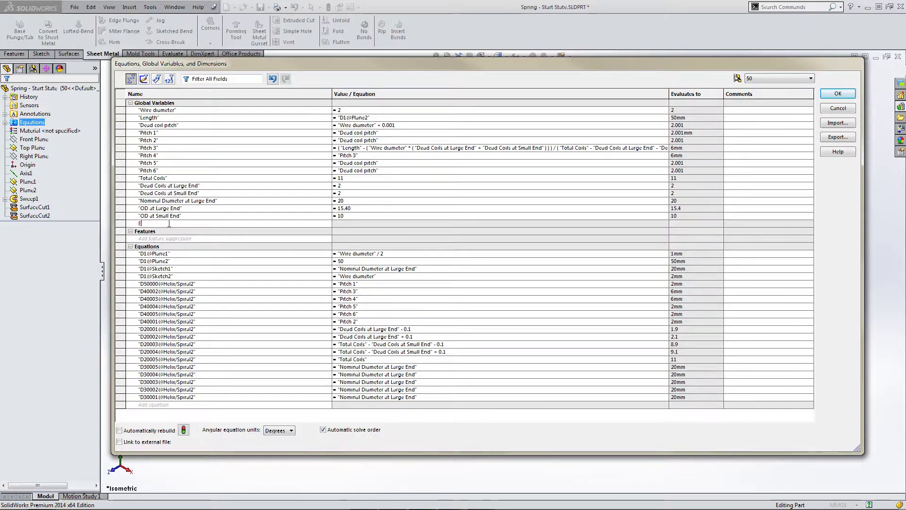
{"action": "type", "text": "Exp"}
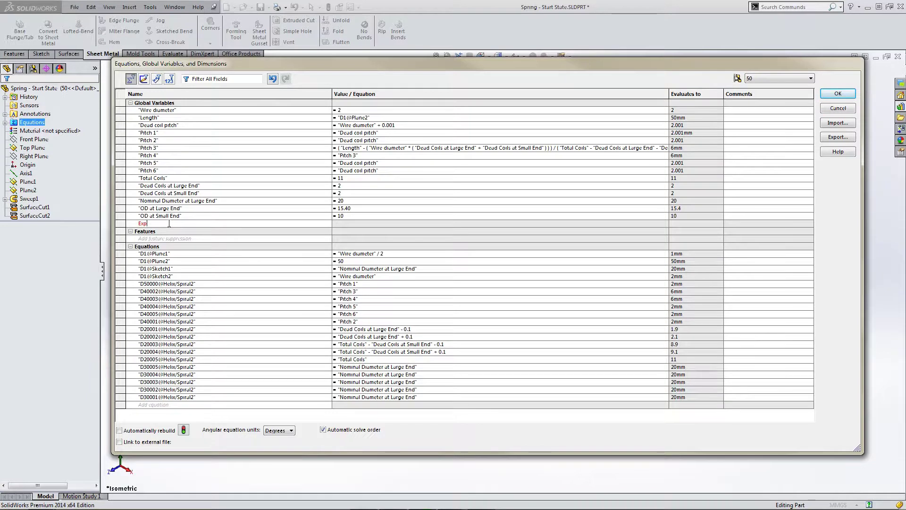
{"action": "key", "text": "BackSpace"}
{"action": "key", "text": "BackSpace"}
{"action": "key", "text": "BackSpace"}
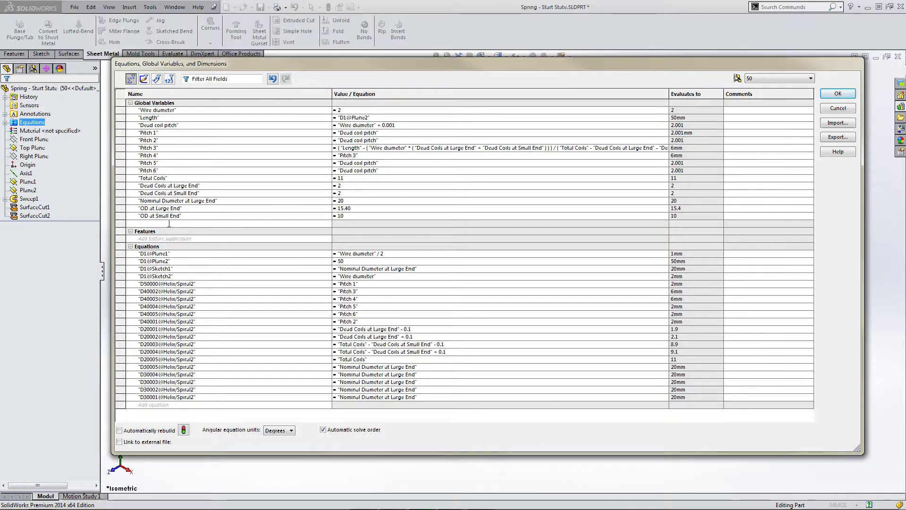
{"action": "type", "text": "OD Difference"}
{"action": "key", "text": "Tab"}
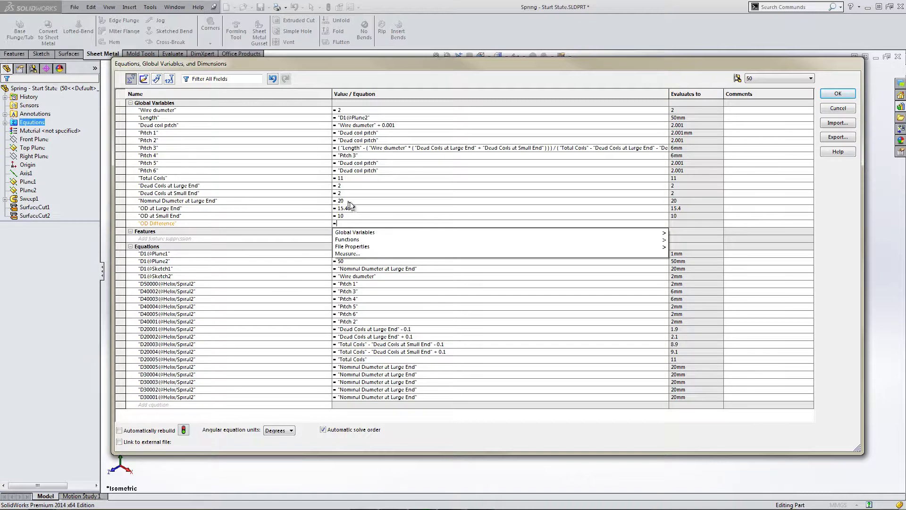
{"action": "left_click", "coordinate": [165, 209]}
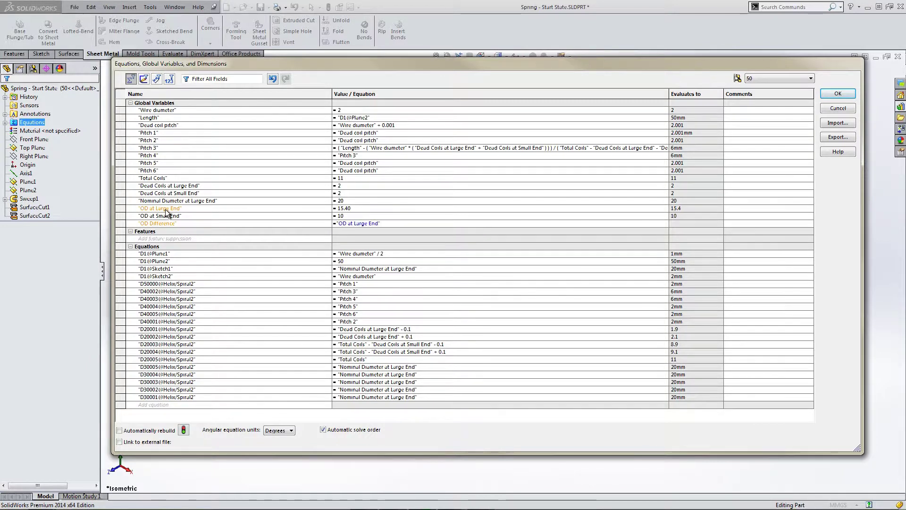
{"action": "type", "text": "-"}
{"action": "left_click", "coordinate": [163, 216]}
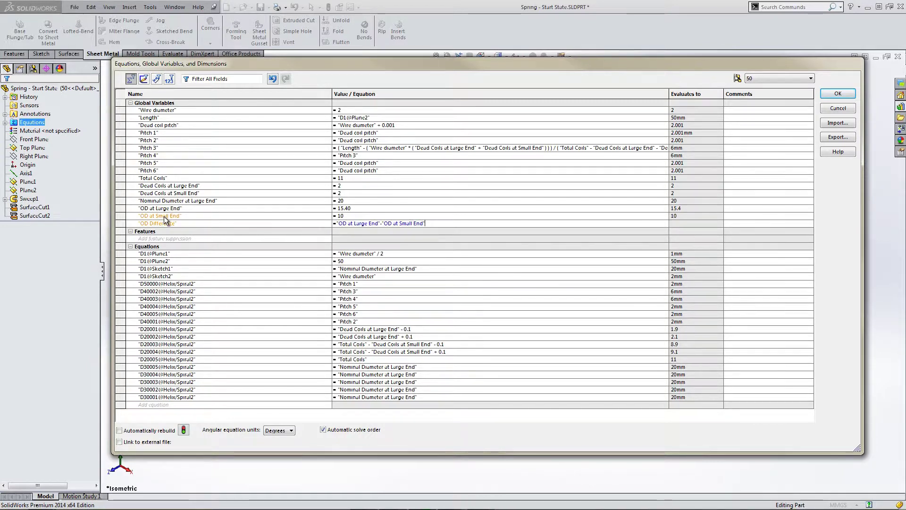
{"action": "key", "text": "Tab"}
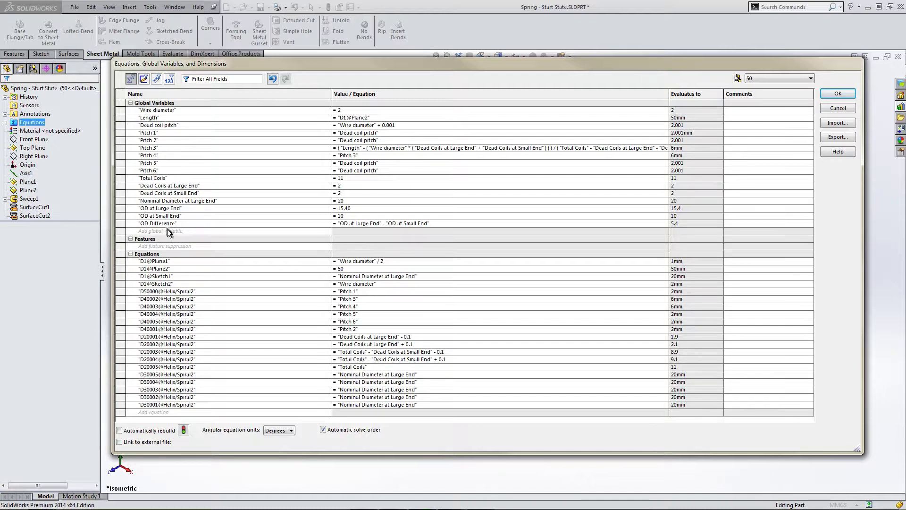
Step: Create the global variable 'Expansion increment per coil' as "OD Difference"/"Total Coils" (0.490909)
{"action": "left_click", "coordinate": [163, 230]}
{"action": "type", "text": "xpansion increment"}
{"action": "type", "text": " per"}
{"action": "type", "text": " coil"}
{"action": "key", "text": "Tab"}
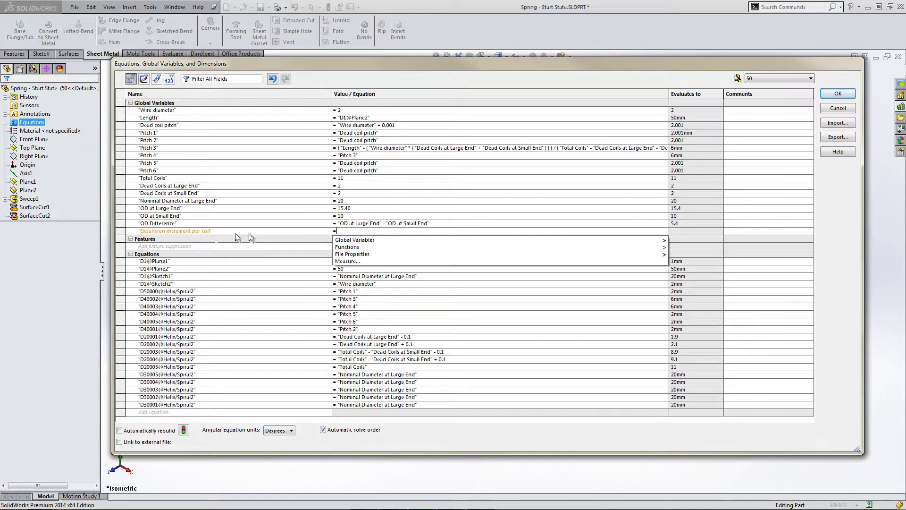
{"action": "left_click", "coordinate": [160, 225]}
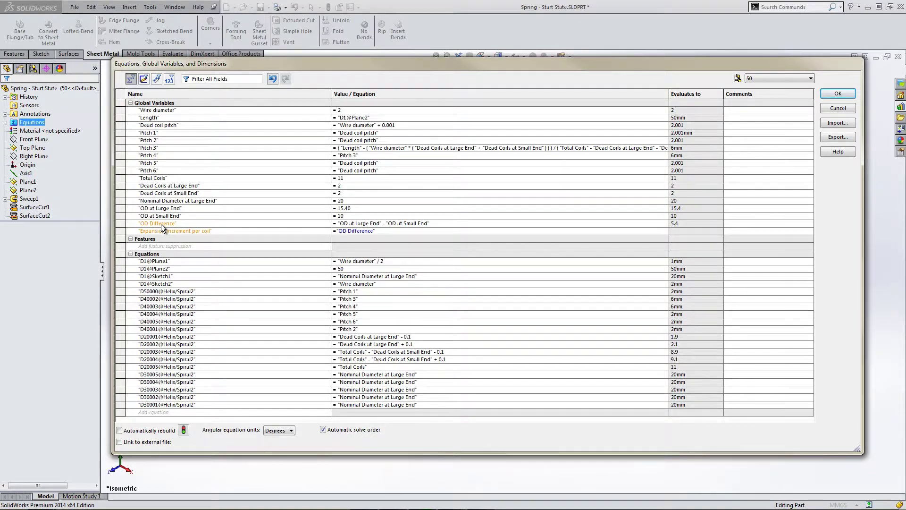
{"action": "type", "text": "/"}
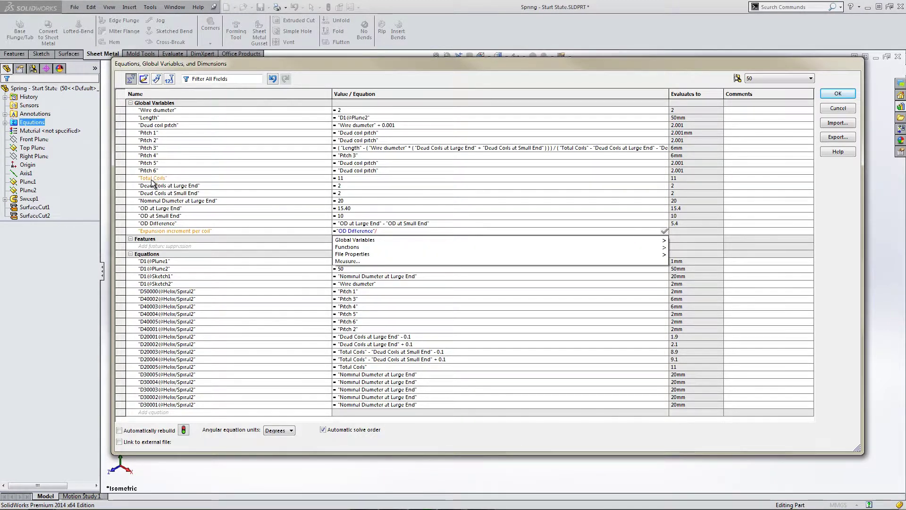
{"action": "left_click", "coordinate": [151, 180]}
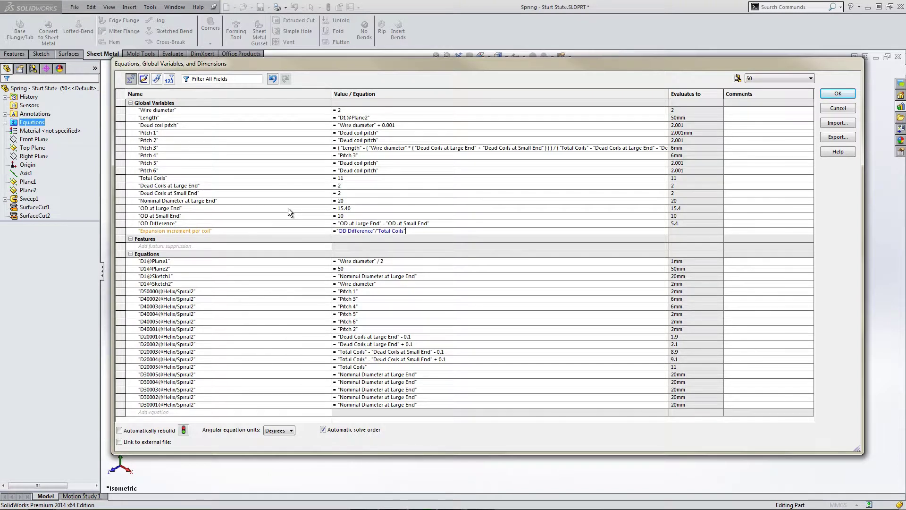
{"action": "key", "text": "Tab"}
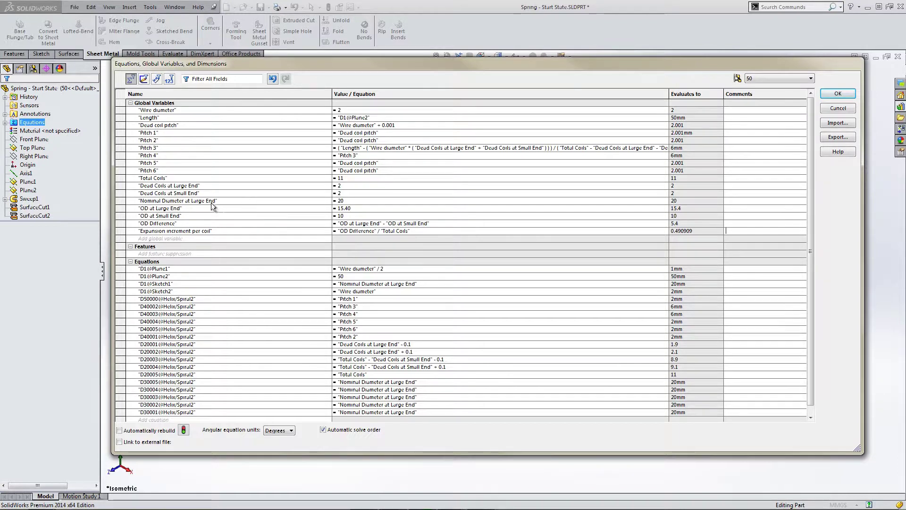
Step: Replace Nominal Diameter at Large End's fixed 20 with "OD at Large End" - "Wire diameter"
{"action": "left_click", "coordinate": [348, 201]}
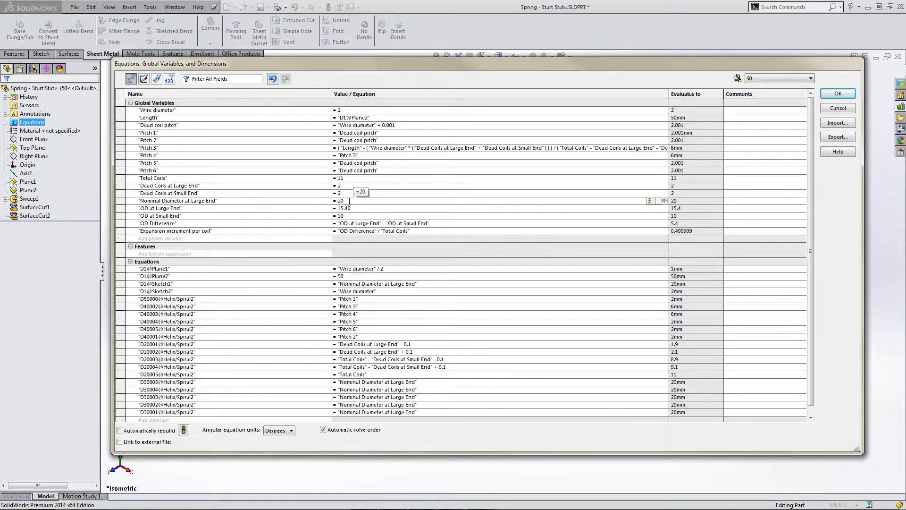
{"action": "key", "text": "BackSpace"}
{"action": "key", "text": "BackSpace"}
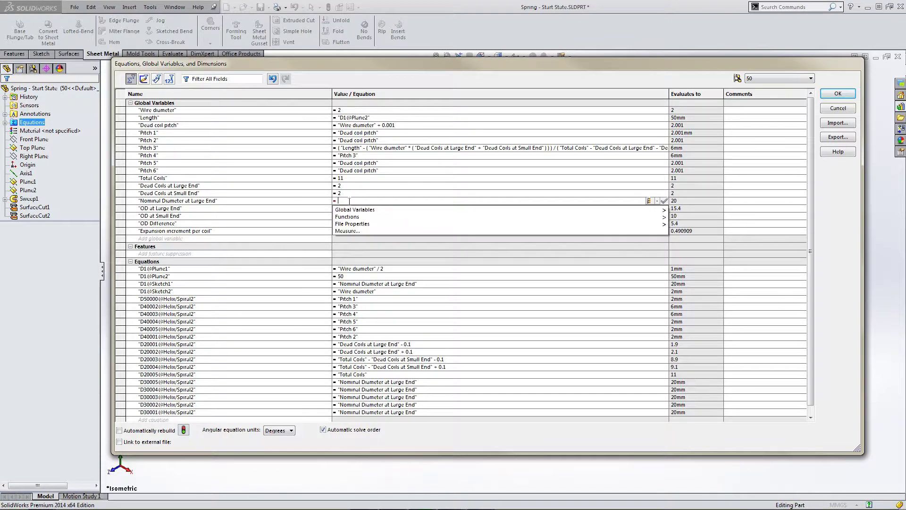
{"action": "left_click", "coordinate": [168, 209]}
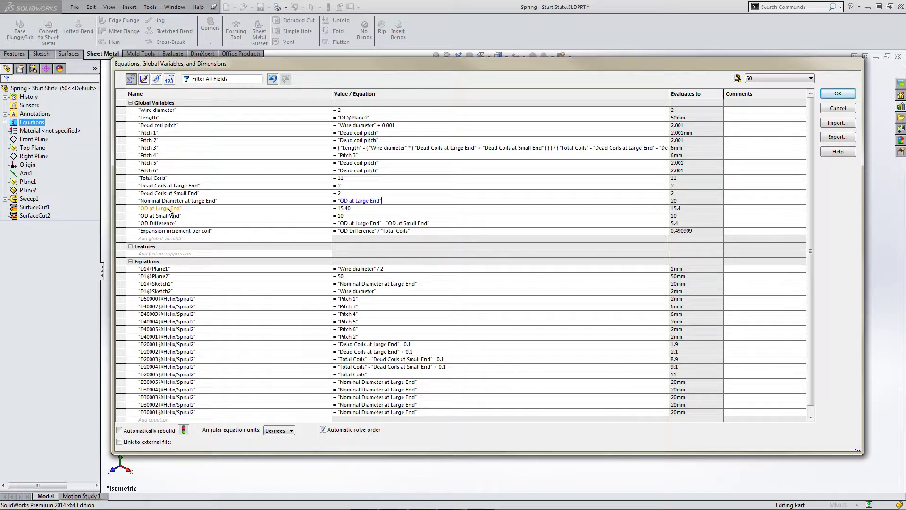
{"action": "type", "text": "-"}
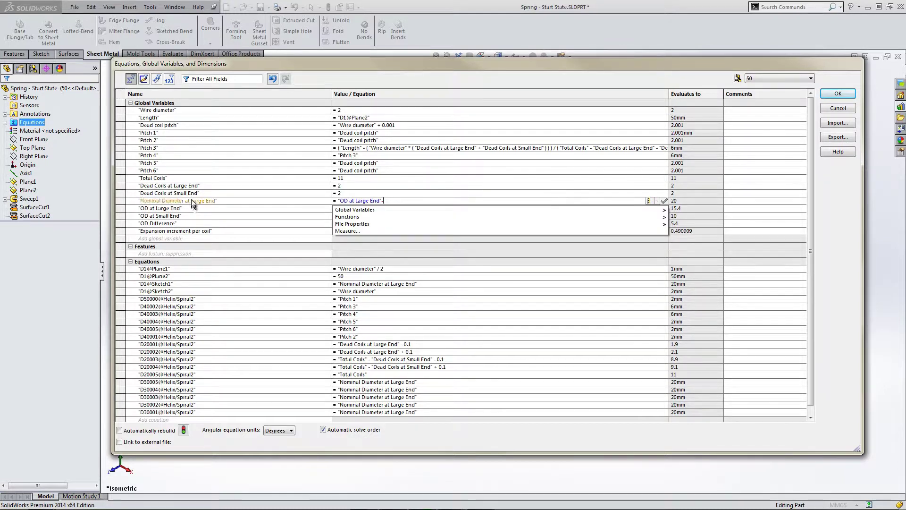
{"action": "left_click", "coordinate": [171, 126]}
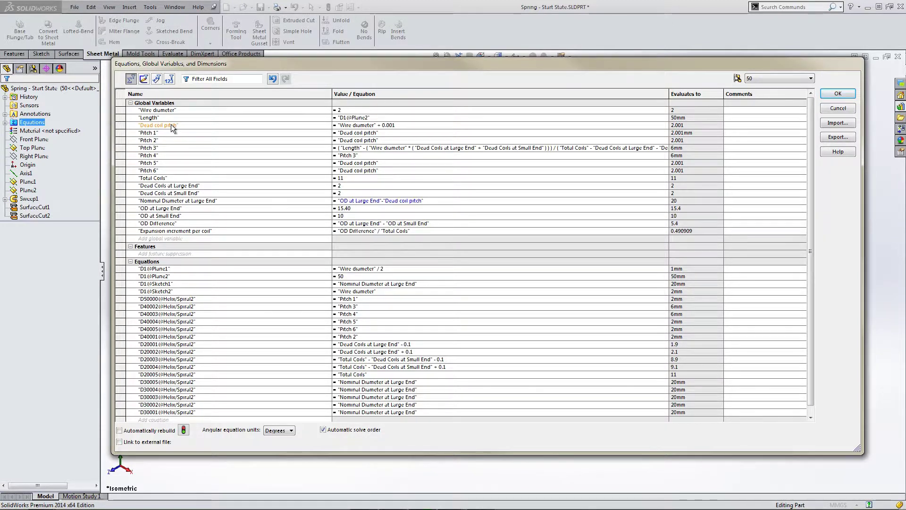
{"action": "key", "text": "BackSpace"}
{"action": "key", "text": "BackSpace"}
{"action": "key", "text": "BackSpace"}
{"action": "key", "text": "BackSpace"}
{"action": "key", "text": "BackSpace"}
{"action": "key", "text": "BackSpace"}
{"action": "key", "text": "BackSpace"}
{"action": "key", "text": "BackSpace"}
{"action": "key", "text": "BackSpace"}
{"action": "key", "text": "BackSpace"}
{"action": "key", "text": "BackSpace"}
{"action": "key", "text": "BackSpace"}
{"action": "key", "text": "BackSpace"}
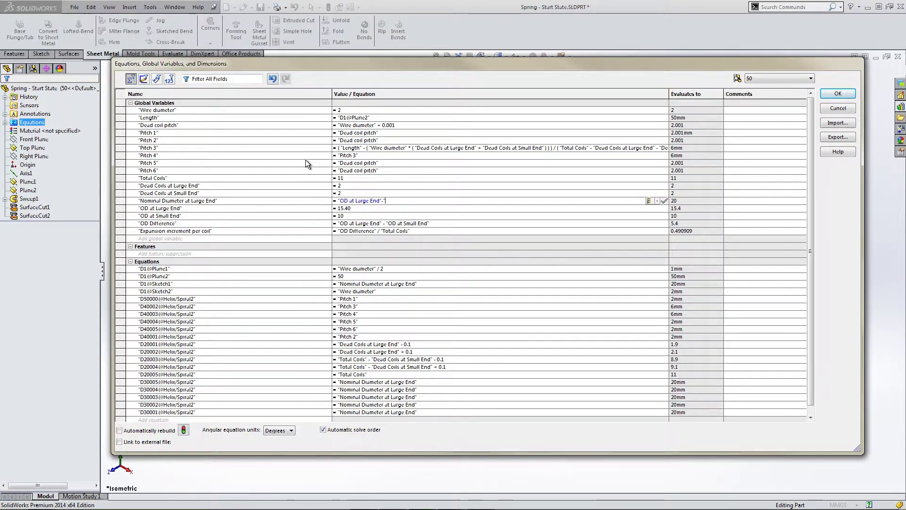
{"action": "key", "text": "BackSpace"}
{"action": "key", "text": "BackSpace"}
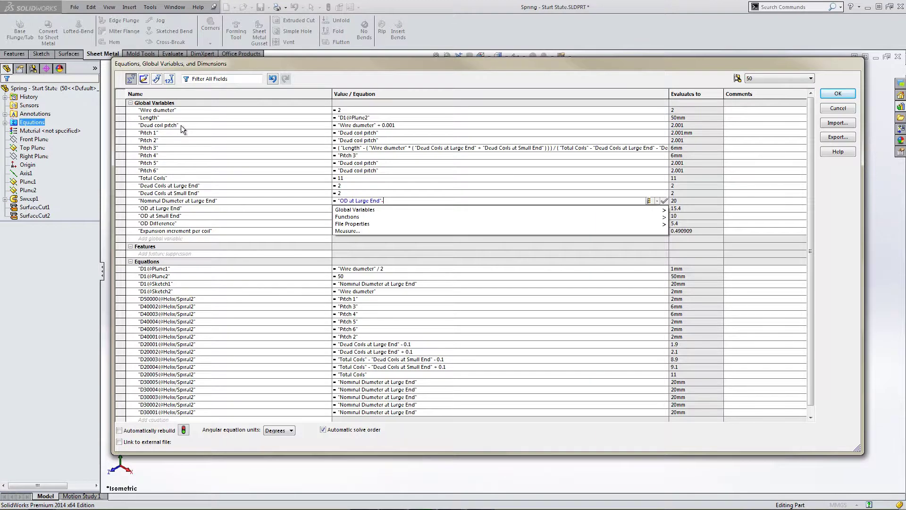
{"action": "left_click", "coordinate": [161, 109]}
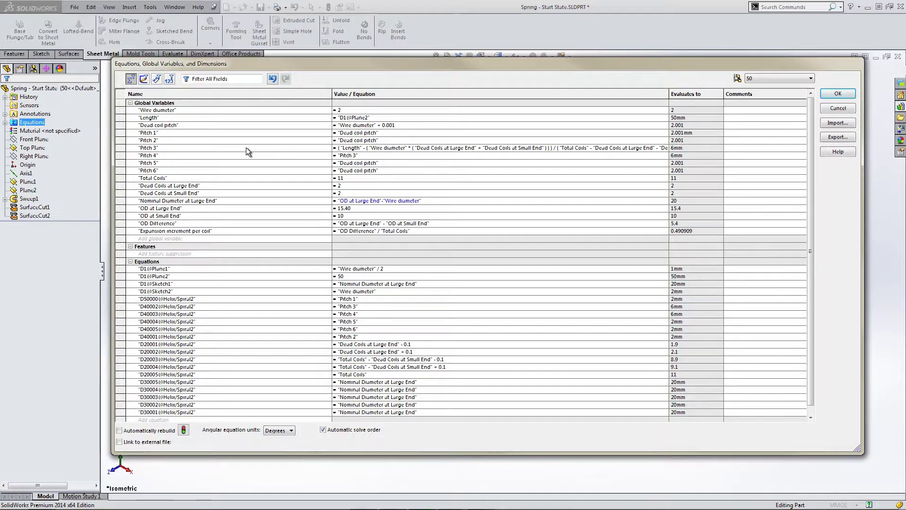
{"action": "key", "text": "Tab"}
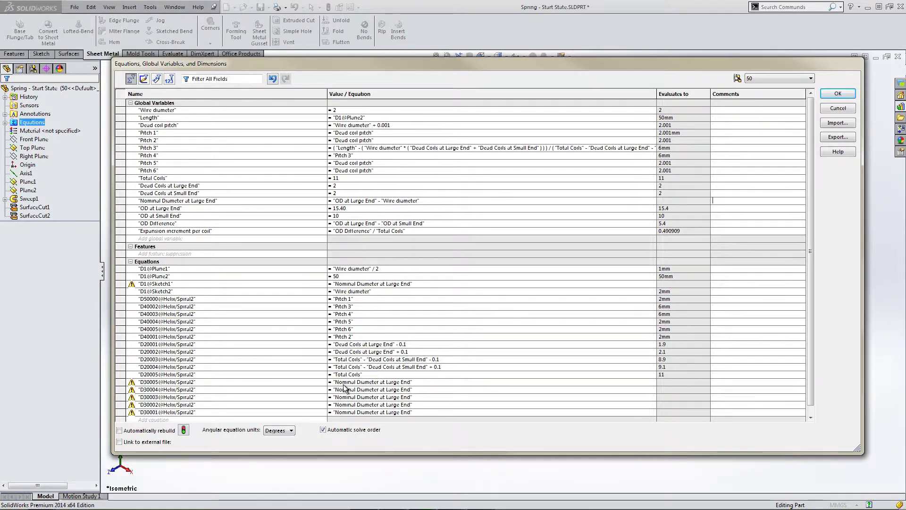
Step: Append -("Expansion increment per coil"*"D20001@Helix/Spiral2") to the D30001 helix diameter equation
{"action": "left_click", "coordinate": [346, 413]}
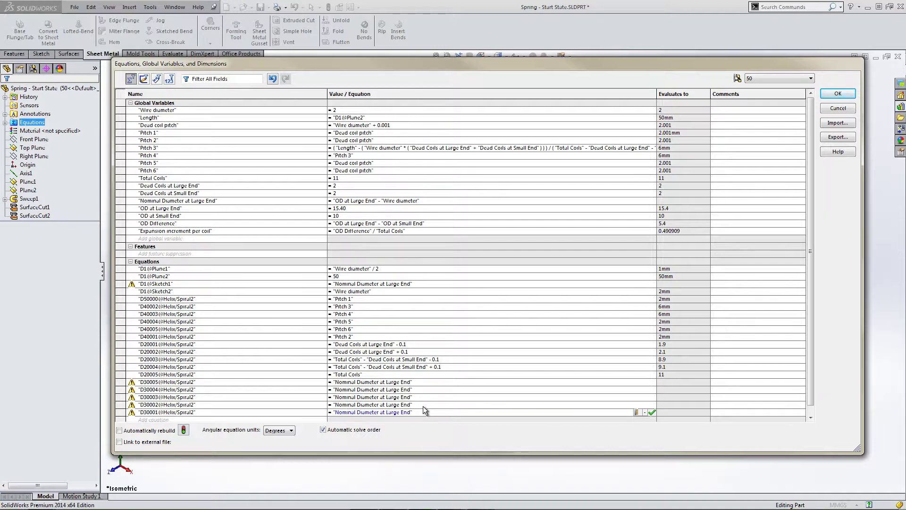
{"action": "type", "text": "-"}
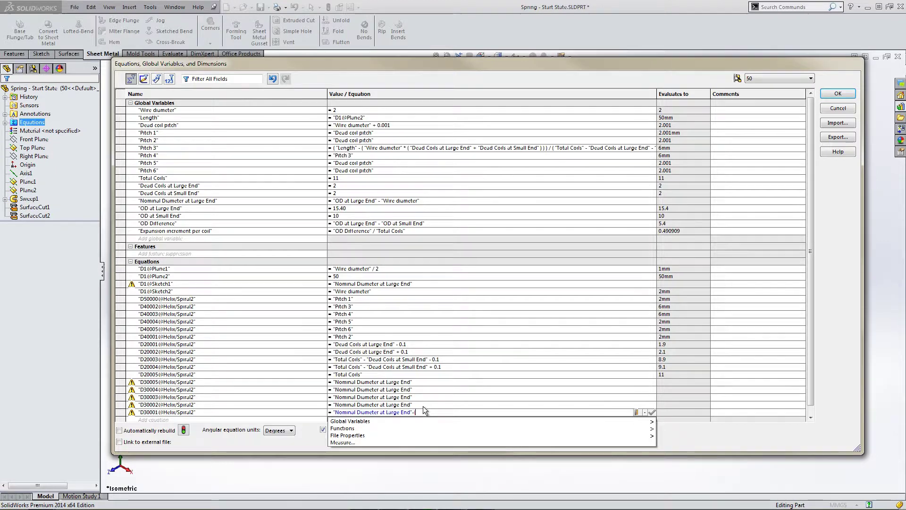
{"action": "left_click", "coordinate": [193, 232]}
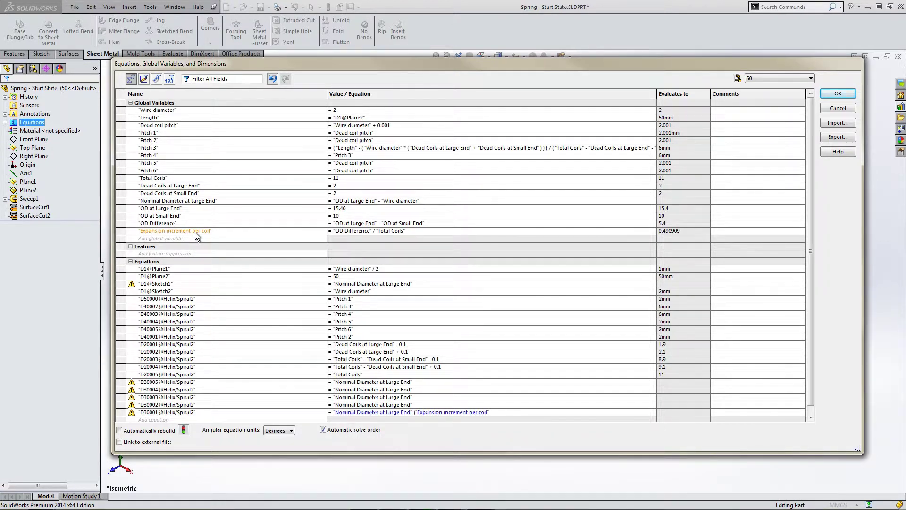
{"action": "type", "text": ")"}
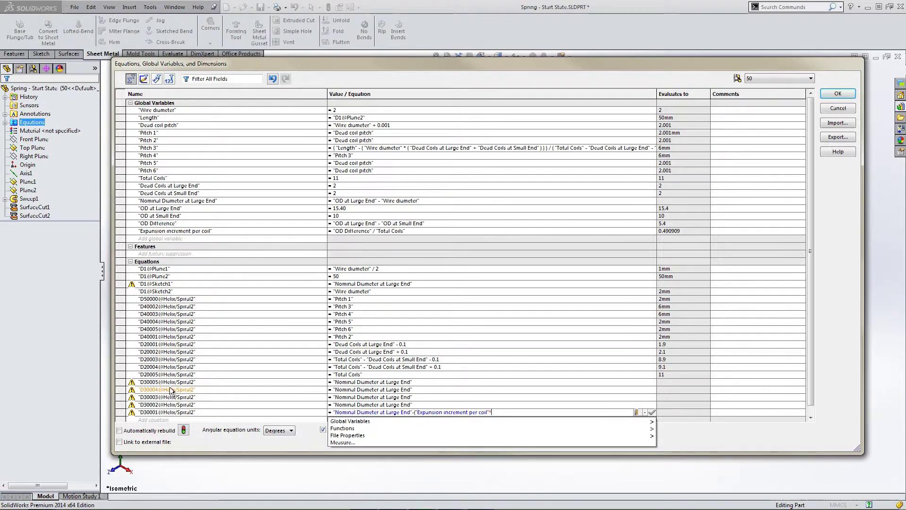
{"action": "left_click", "coordinate": [163, 343]}
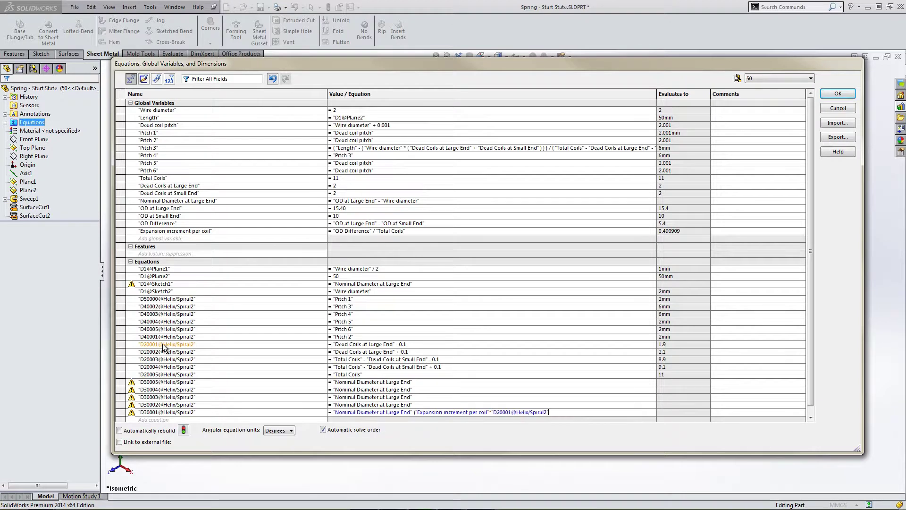
{"action": "type", "text": ")"}
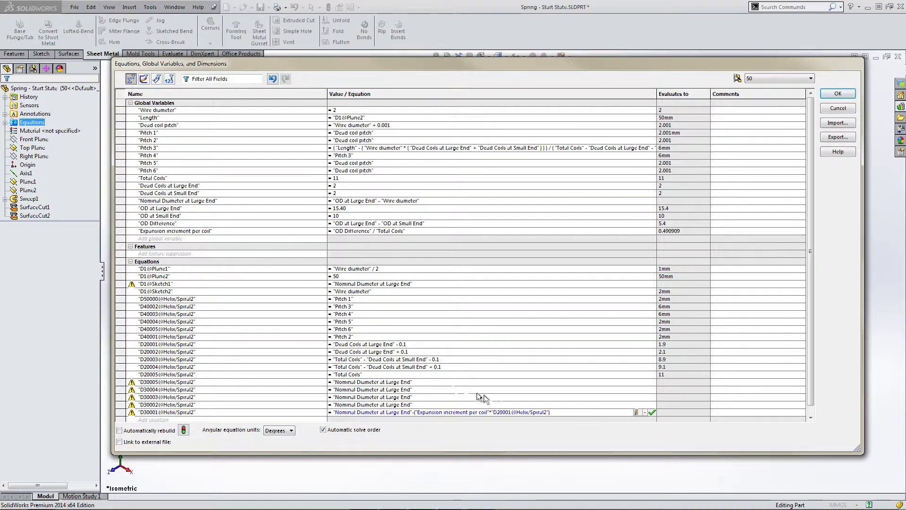
Step: Copy the expansion term into the D30002 equation and start renumbering its D2000 reference
{"action": "left_click_drag", "start_coordinate": [551, 412], "coordinate": [416, 414]}
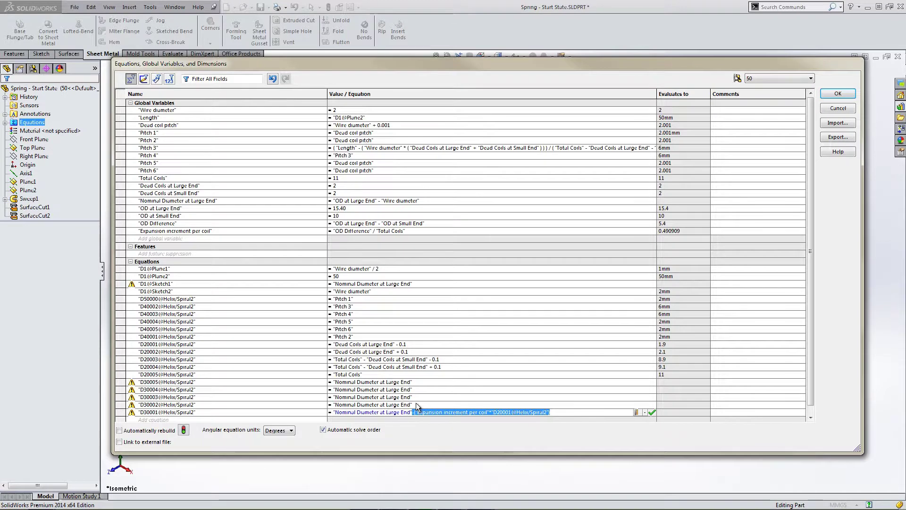
{"action": "left_click", "coordinate": [416, 404]}
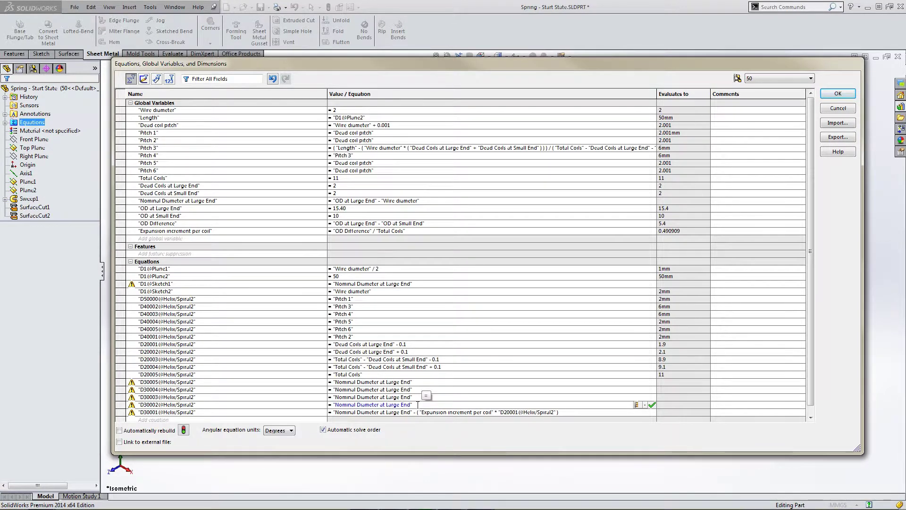
{"action": "type", "text": "-(\"Expansion increment per coil\"*\"D20001@Helix/Spiral2\")"}
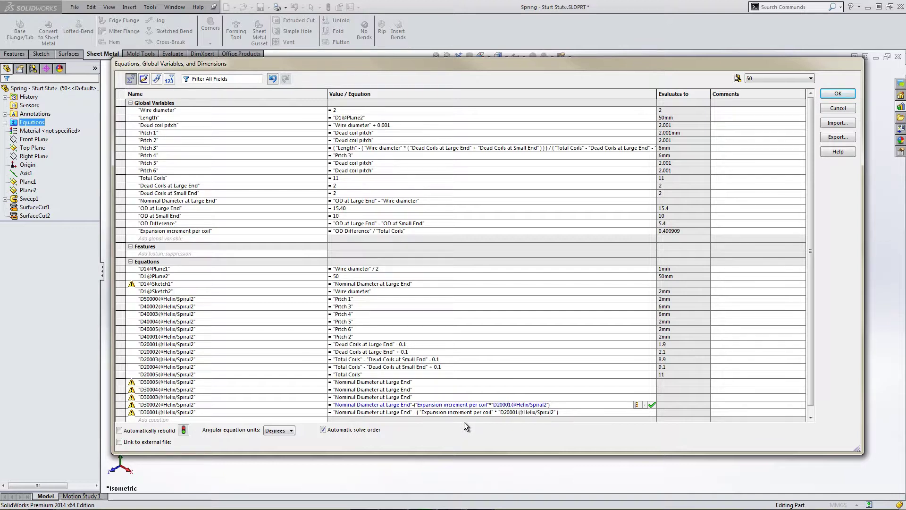
{"action": "key", "text": "BackSpace"}
Step: Finish D30002 with D20002, and add the expansion term to D30003 using D20003
{"action": "type", "text": "2"}
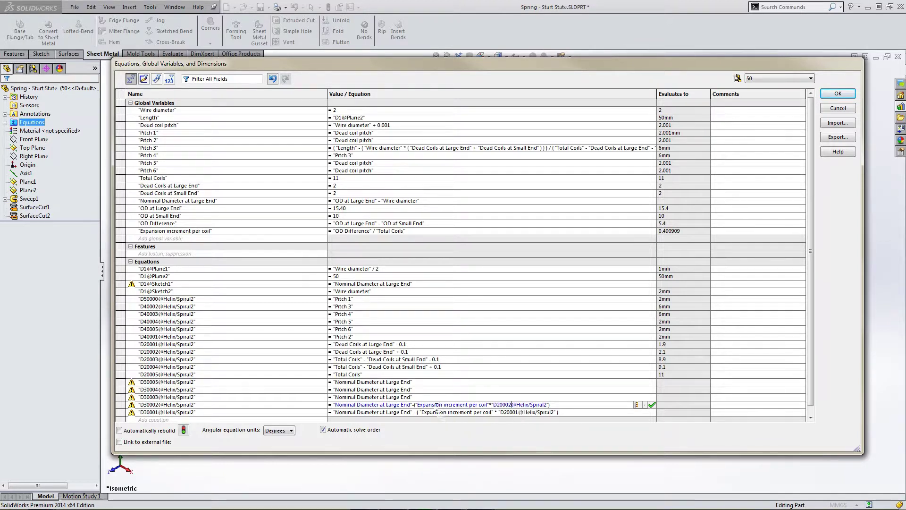
{"action": "left_click", "coordinate": [429, 398]}
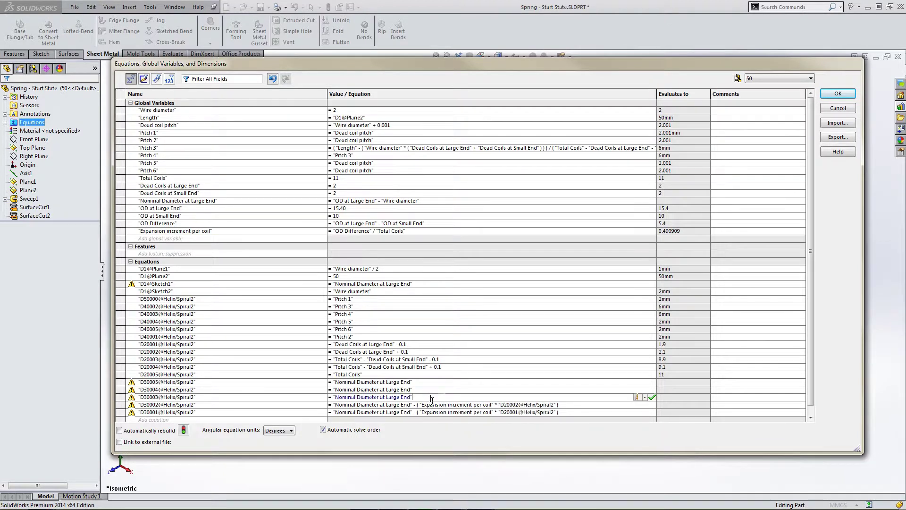
{"action": "left_click", "coordinate": [431, 398]}
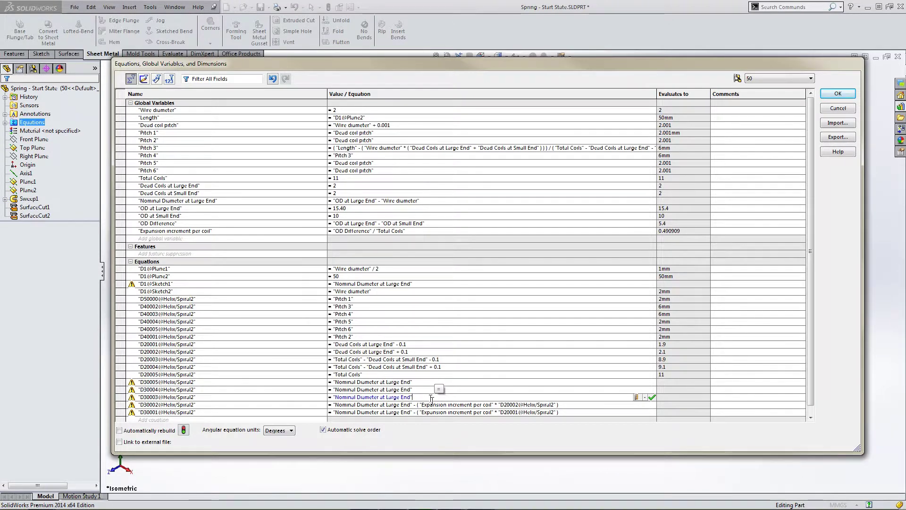
{"action": "type", "text": "-(\"Expansion increment per coil\"*\"D20001@Helix/Spiral2\")"}
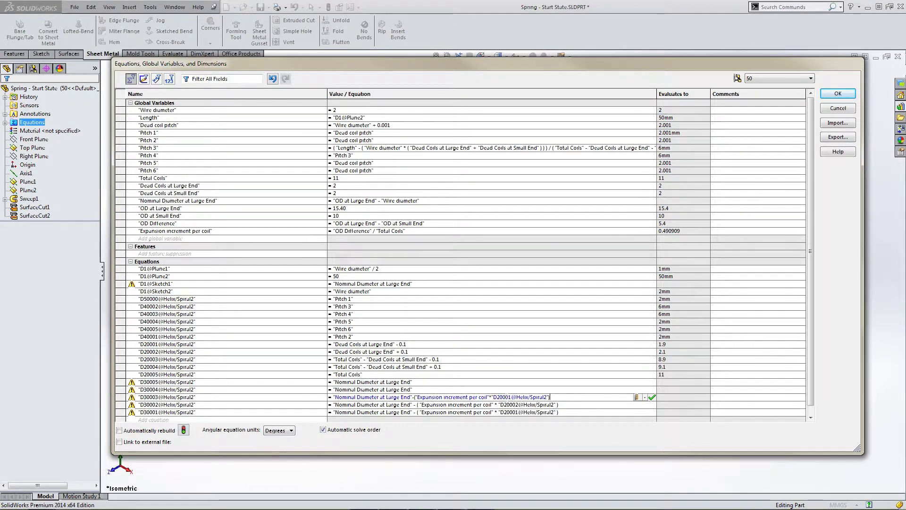
{"action": "key", "text": "BackSpace"}
{"action": "type", "text": "3"}
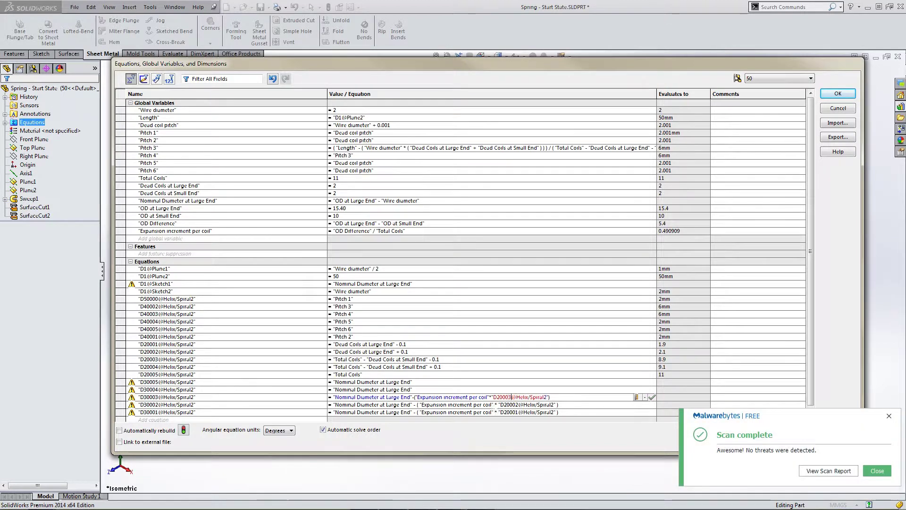
Step: Add the expansion term to the D30004 equation, referencing D20004
{"action": "left_click", "coordinate": [440, 389]}
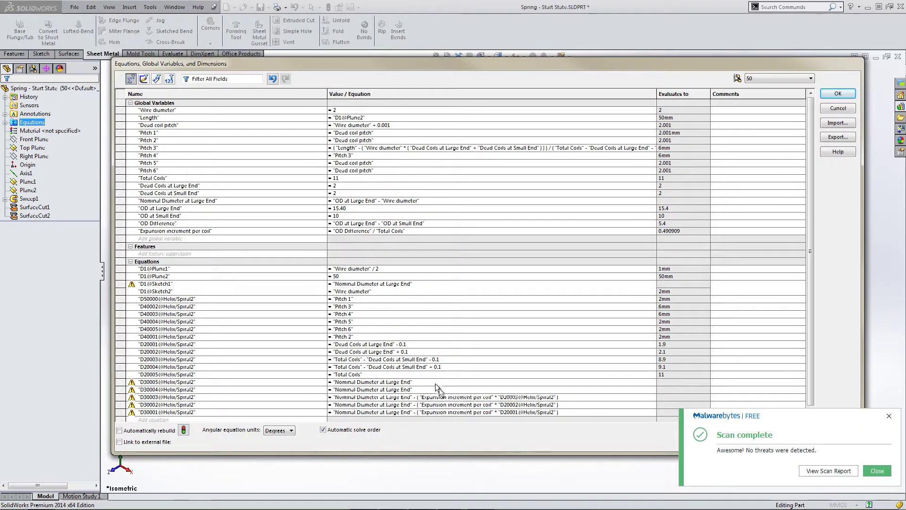
{"action": "type", "text": "-(\"Expansion increment per coil\"*\"D20001@Helix/Spiral2\")"}
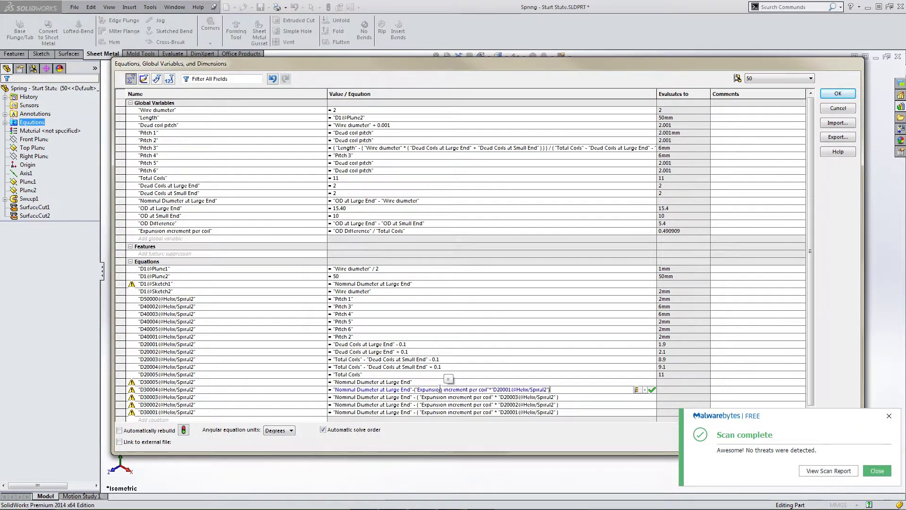
{"action": "left_click", "coordinate": [411, 390]}
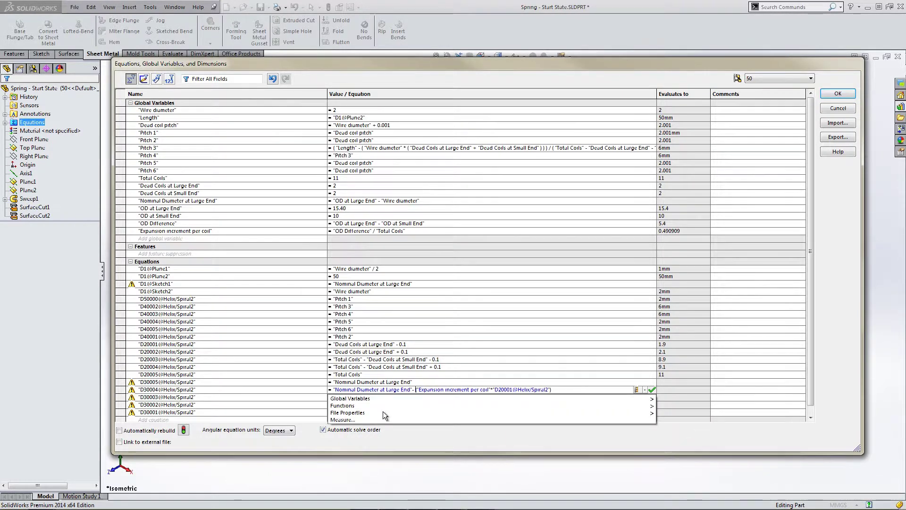
{"action": "key", "text": "Escape"}
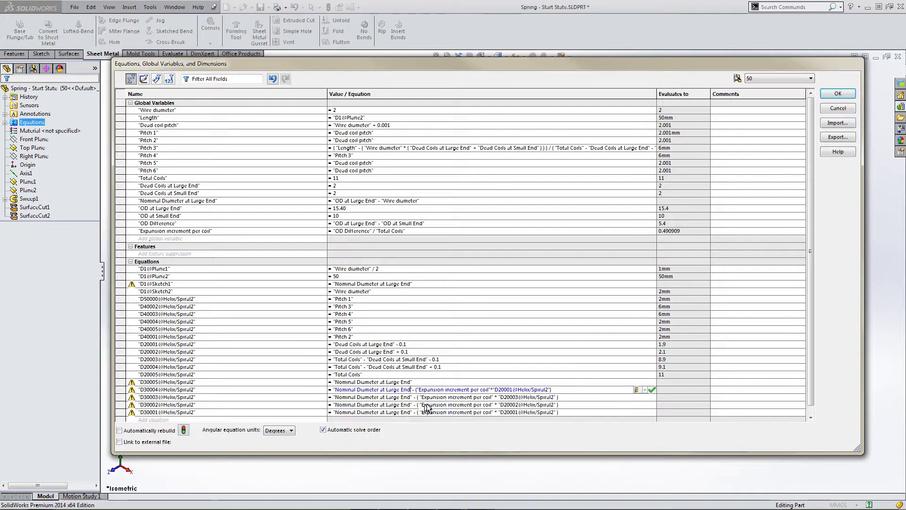
{"action": "left_click", "coordinate": [510, 389]}
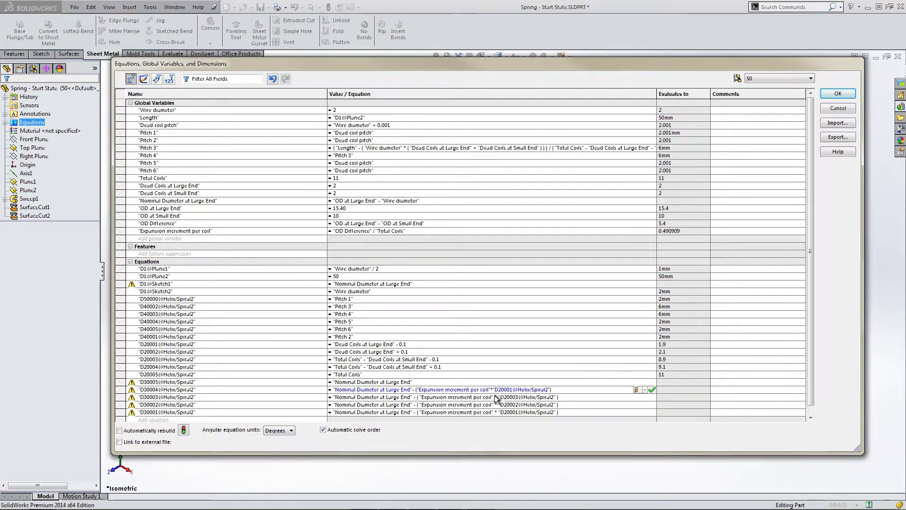
{"action": "key", "text": "Delete"}
{"action": "type", "text": "4"}
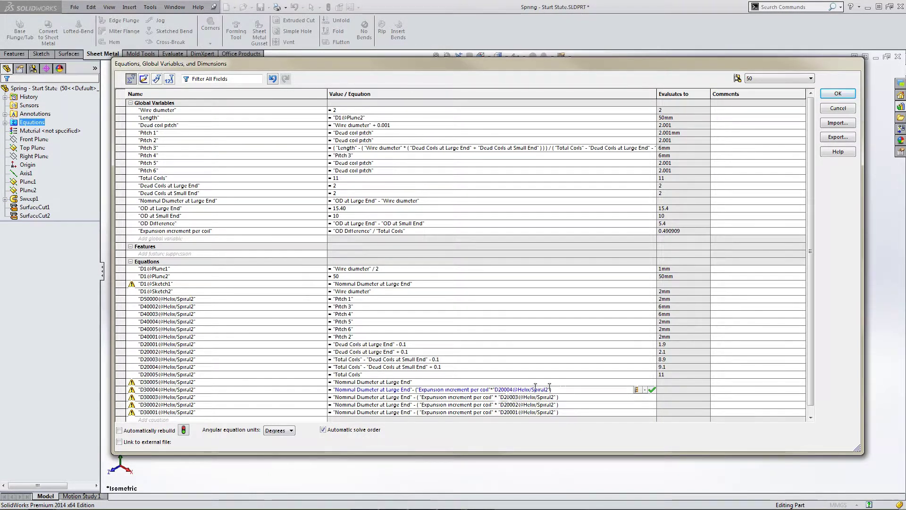
{"action": "key", "text": "Return"}
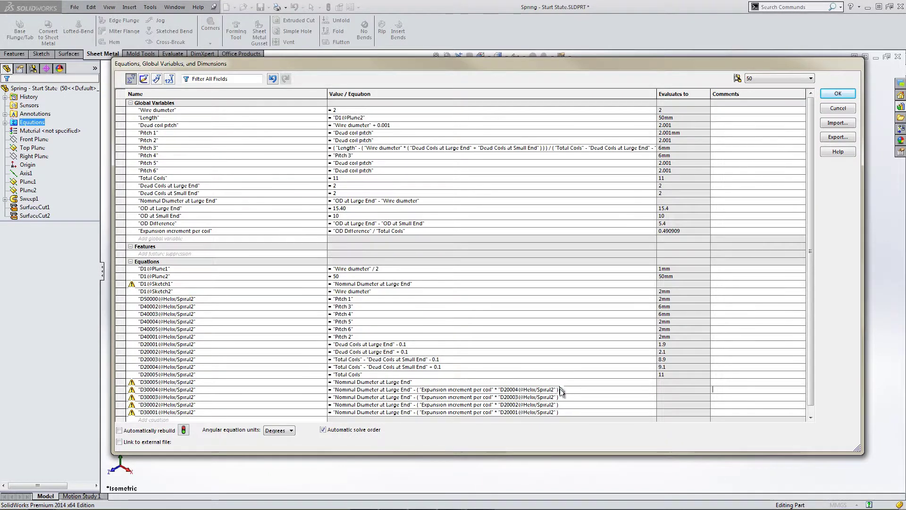
Step: Add the expansion term to D30005 using D20005 and apply the equations
{"action": "left_click", "coordinate": [436, 384]}
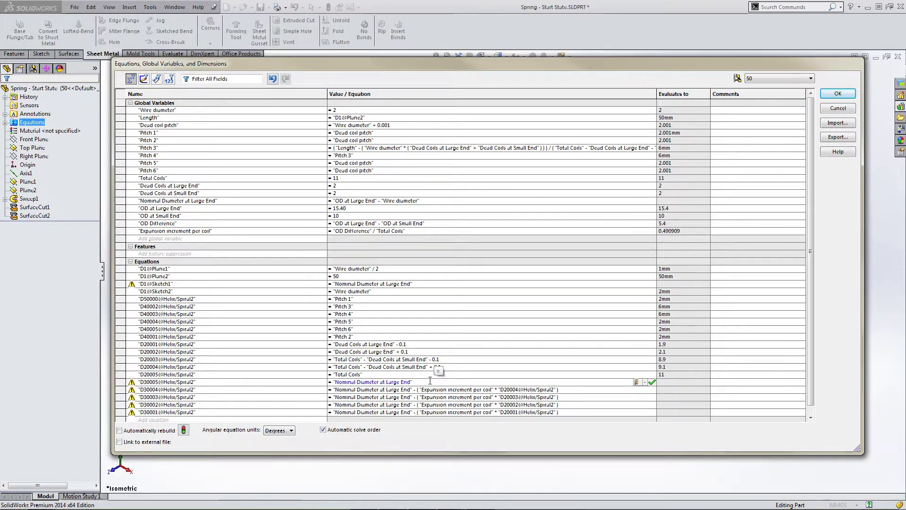
{"action": "type", "text": "-"}
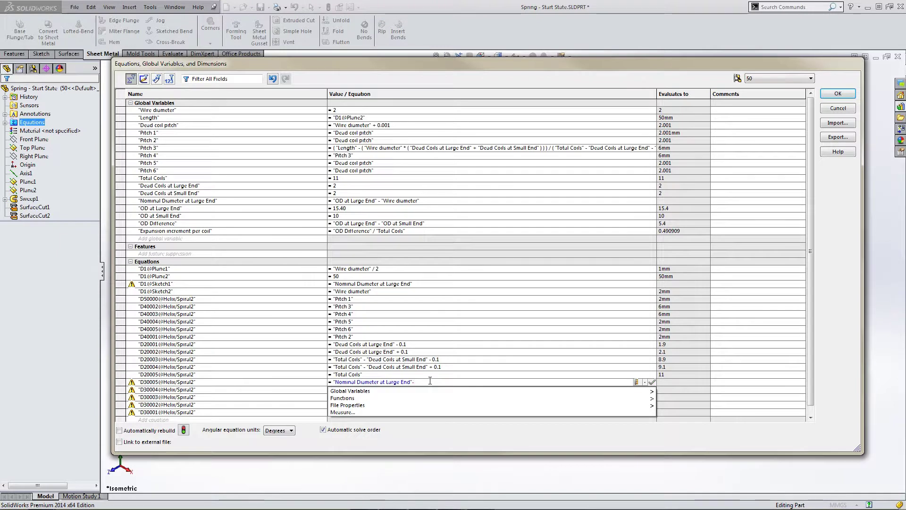
{"action": "type", "text": "-(\"Expansion increment per coil\"*\"D20001@Helix/Spiral2\")"}
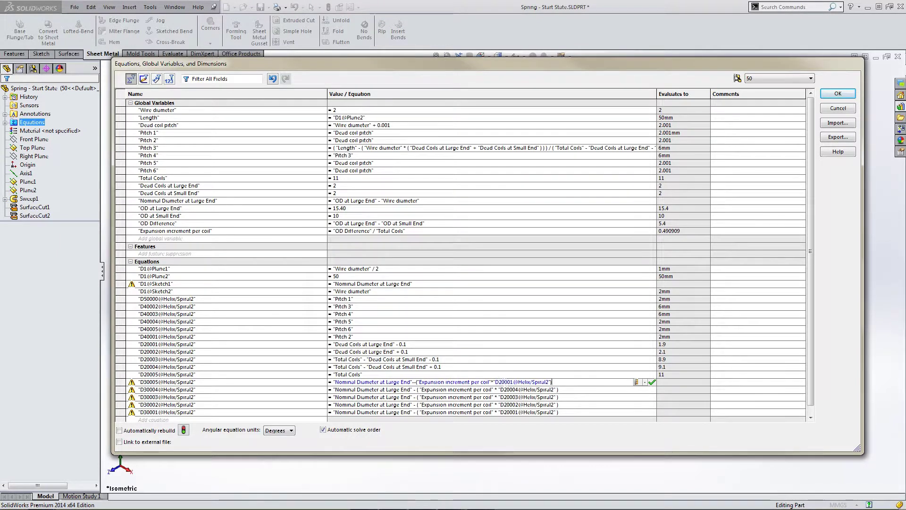
{"action": "key", "text": "Left"}
{"action": "key", "text": "Left"}
{"action": "key", "text": "Left"}
{"action": "key", "text": "BackSpace"}
{"action": "type", "text": "5"}
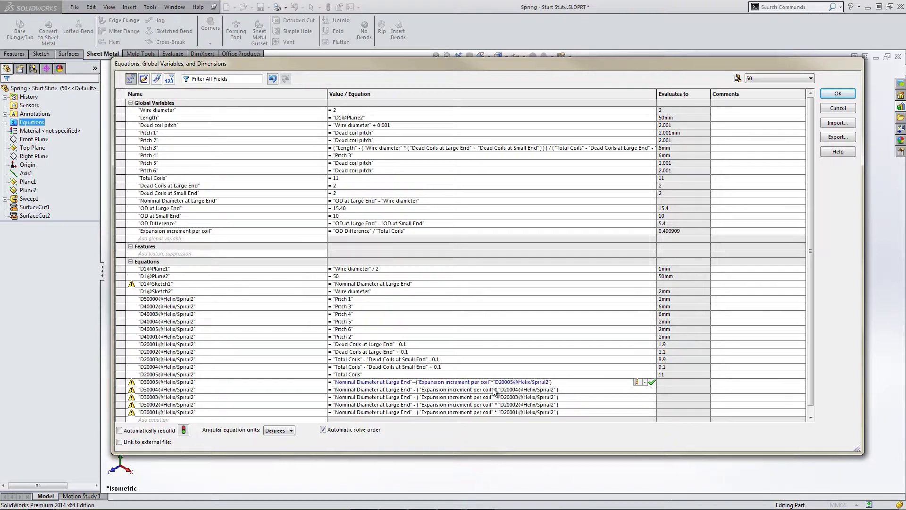
{"action": "key", "text": "Tab"}
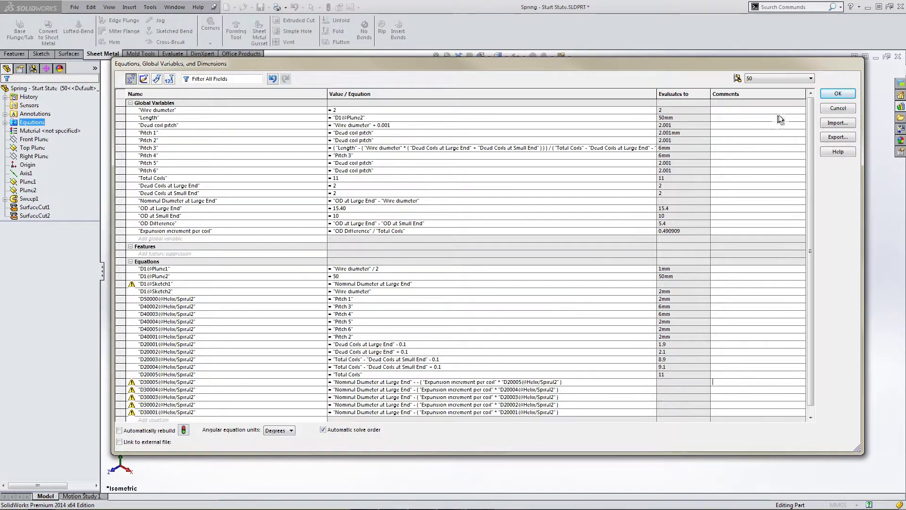
{"action": "left_click", "coordinate": [830, 94]}
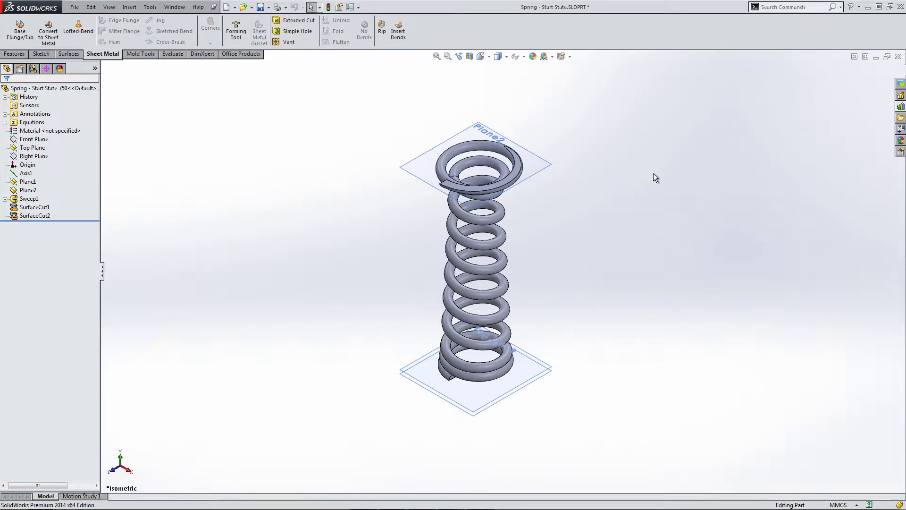
Step: Check the rebuilt spring in Front view, fit it, then return to Isometric
{"action": "left_click", "coordinate": [482, 56]}
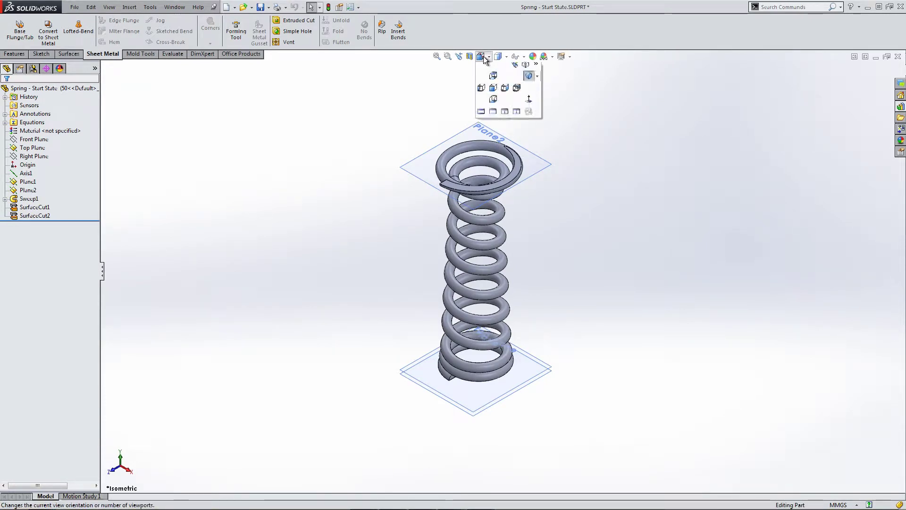
{"action": "left_click", "coordinate": [494, 90]}
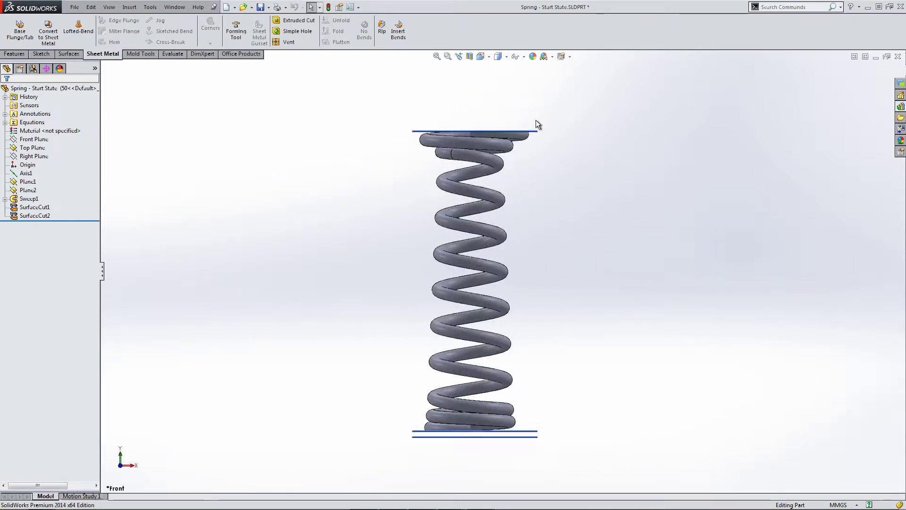
{"action": "key", "text": "f"}
{"action": "left_click", "coordinate": [483, 59]}
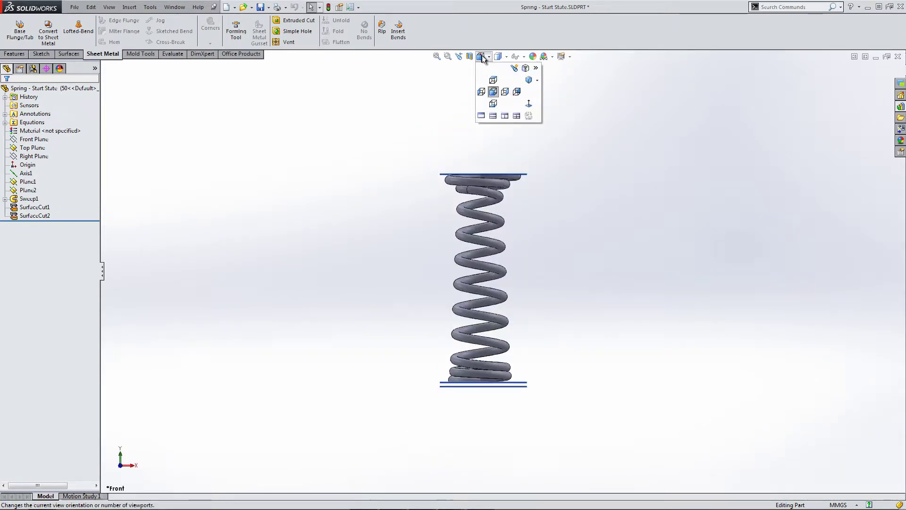
{"action": "left_click", "coordinate": [528, 80]}
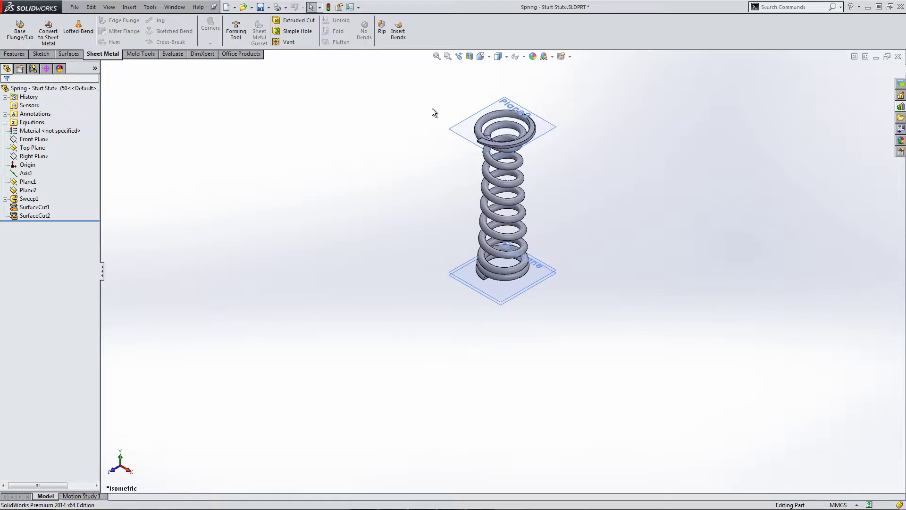
Step: Reopen Manage Equations, delete D30005's extra minus sign, and apply the fix
{"action": "right_click", "coordinate": [40, 123]}
{"action": "left_click", "coordinate": [67, 129]}
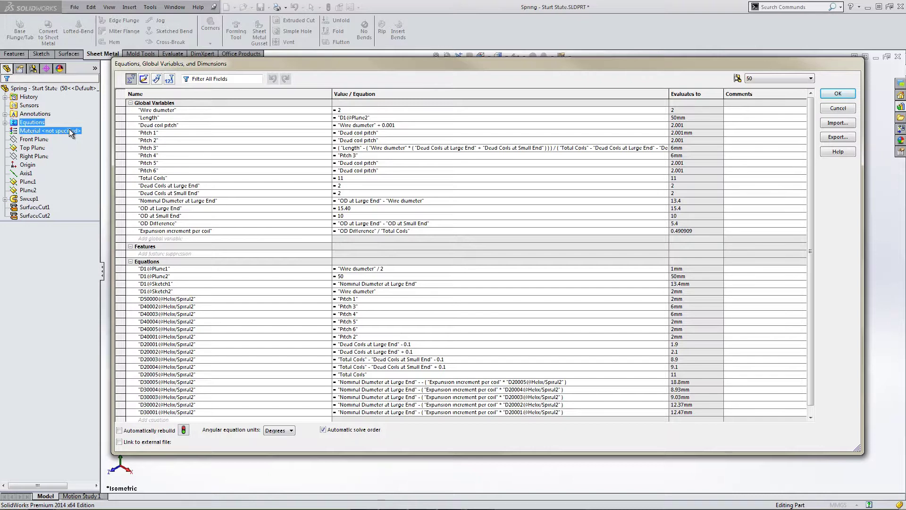
{"action": "left_click", "coordinate": [427, 384]}
{"action": "key", "text": "BackSpace"}
{"action": "key", "text": "BackSpace"}
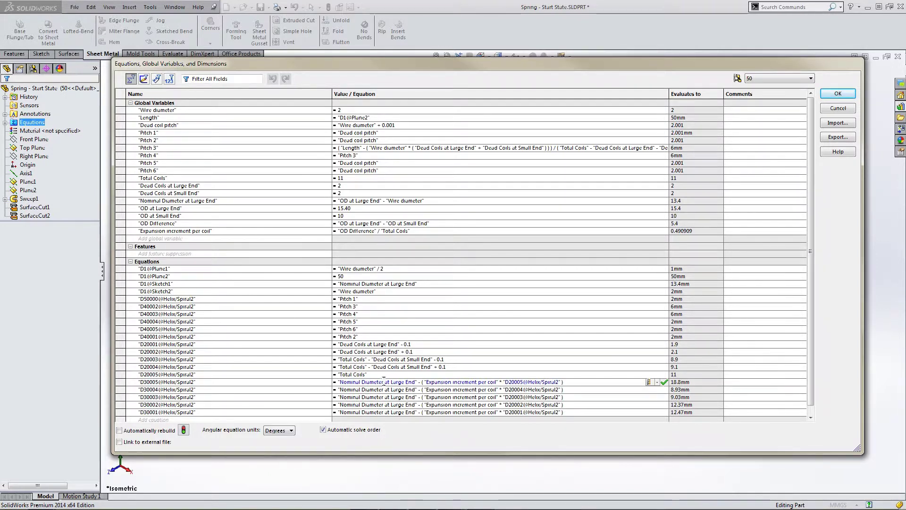
{"action": "left_click", "coordinate": [825, 93]}
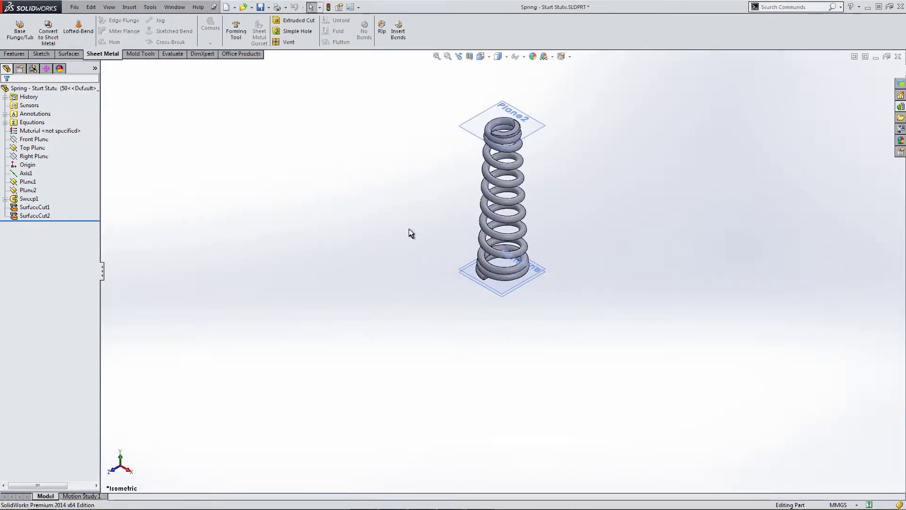
Step: Orbit and zoom in to inspect the spring's tapering coils
{"action": "mouse_move", "coordinate": [408, 233]}
{"action": "middle_mouse_down"}
{"action": "mouse_move", "coordinate": [406, 121]}
{"action": "mouse_move", "coordinate": [413, 208]}
{"action": "middle_mouse_up"}
{"action": "scroll", "coordinate": [571, 164], "scroll_direction": "down", "scroll_amount": 2}
{"action": "scroll", "coordinate": [543, 154], "scroll_direction": "down", "scroll_amount": 2}
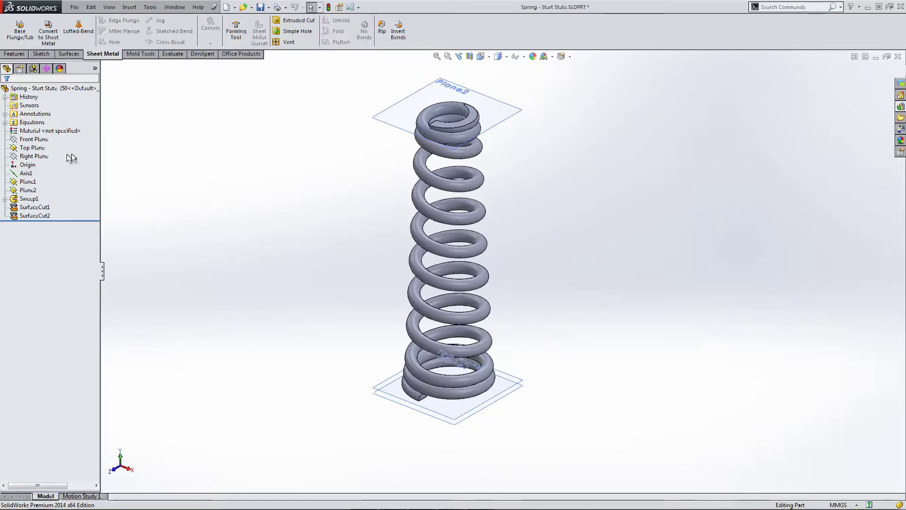
{"action": "left_click", "coordinate": [32, 122]}
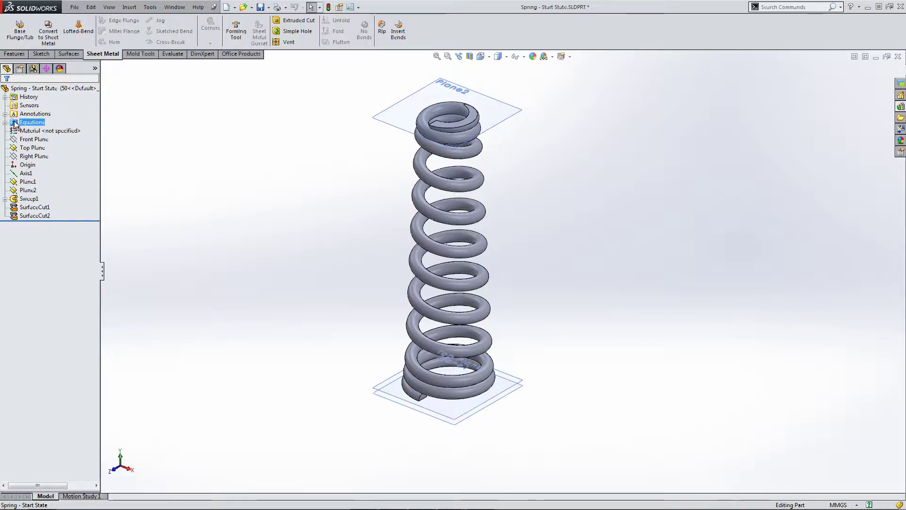
Step: Open the equations manager and set Total Coils to 15
{"action": "right_click", "coordinate": [32, 122]}
{"action": "left_click", "coordinate": [56, 127]}
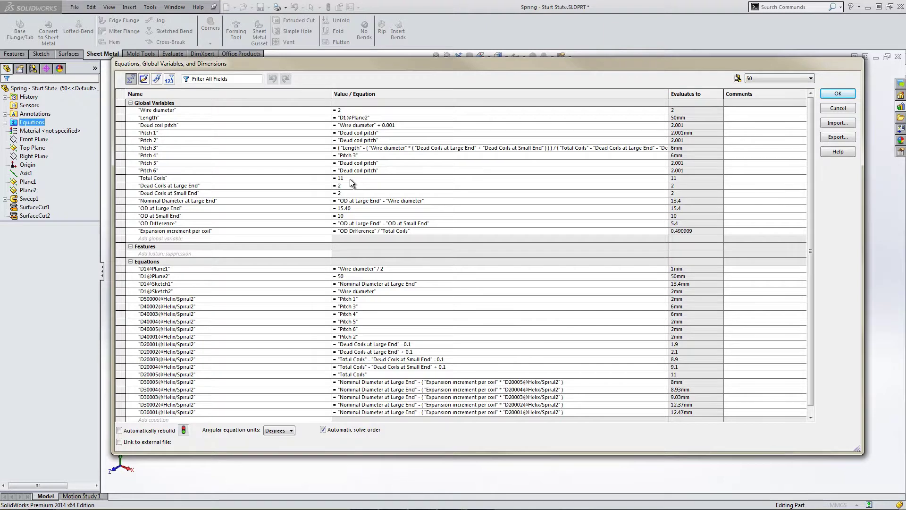
{"action": "left_click", "coordinate": [350, 179]}
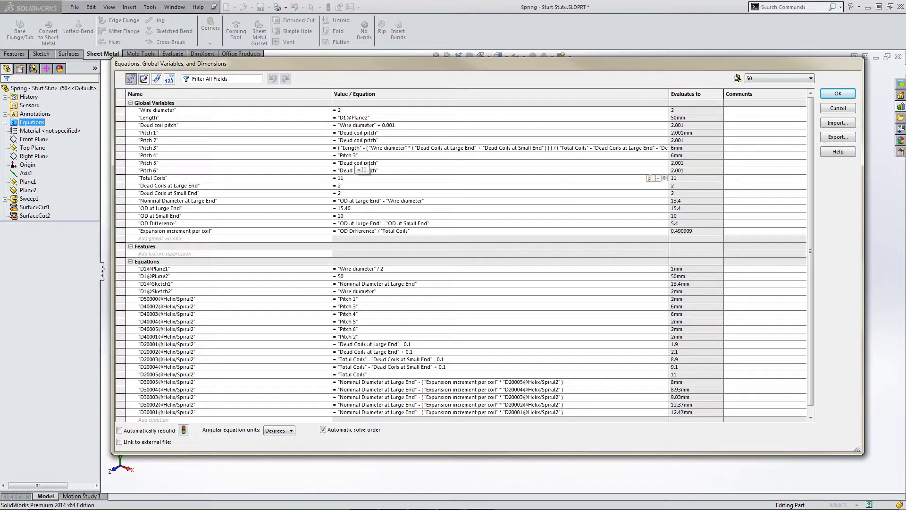
{"action": "key", "text": "BackSpace"}
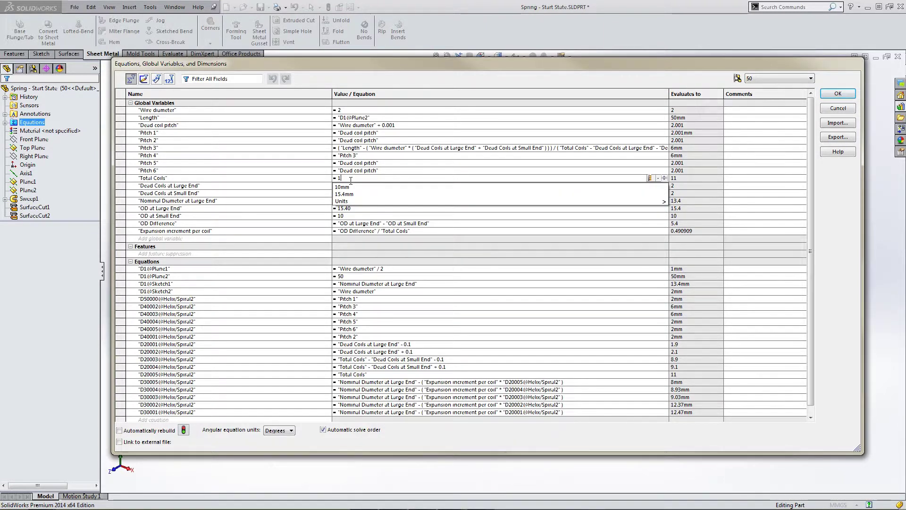
{"action": "type", "text": "5"}
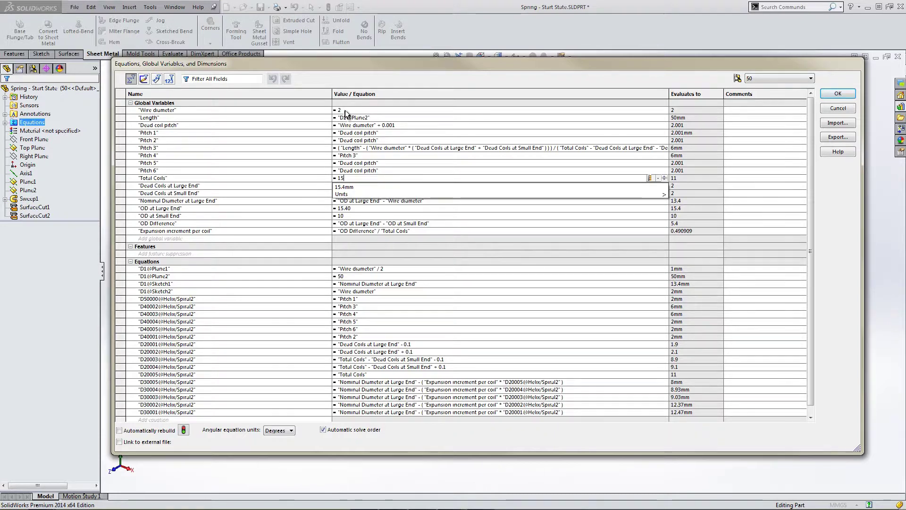
{"action": "key", "text": "Return"}
Step: Change Wire diameter from 2 to 1 and rebuild the spring
{"action": "left_click", "coordinate": [350, 110]}
{"action": "key", "text": "BackSpace"}
{"action": "type", "text": "1"}
{"action": "mouse_move", "coordinate": [425, 140]}
{"action": "key", "text": "Return"}
{"action": "left_click", "coordinate": [354, 211]}
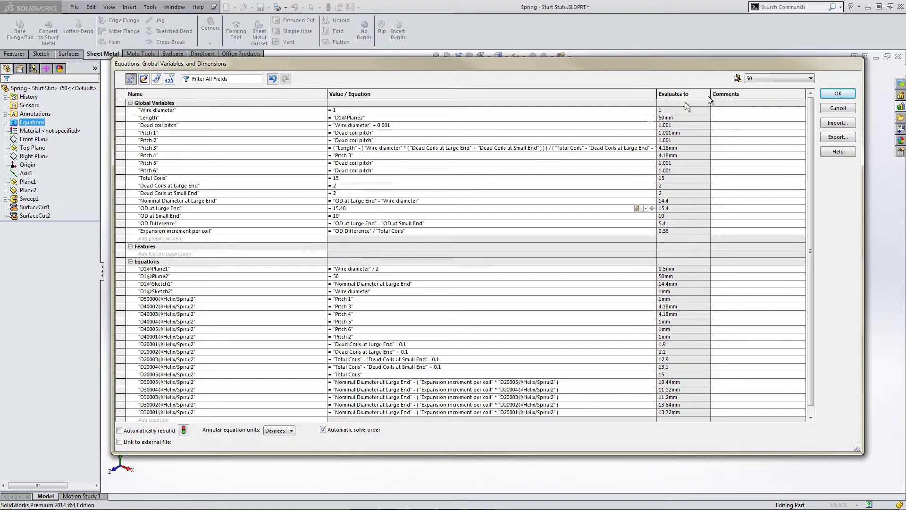
{"action": "left_click", "coordinate": [833, 96]}
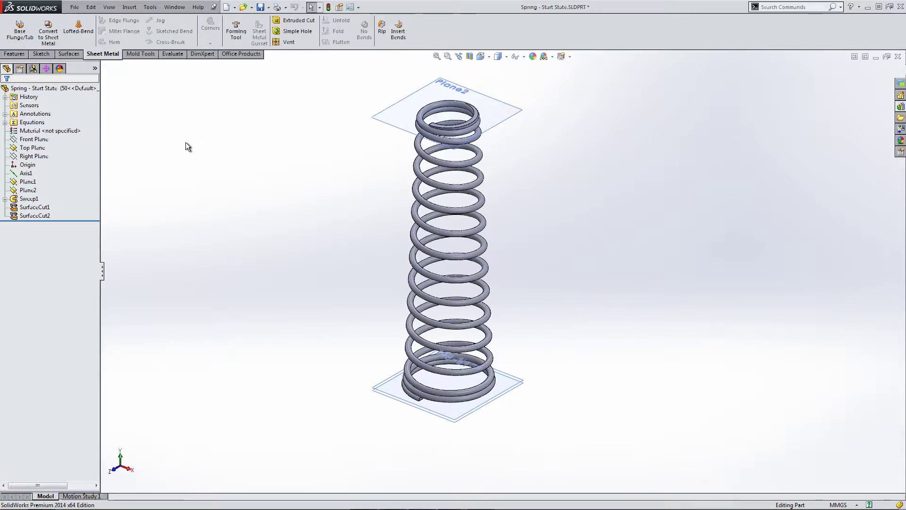
Step: Activate the 30, 40 and 50 configurations in turn in ConfigurationManager
{"action": "left_click", "coordinate": [33, 70]}
{"action": "double_click", "coordinate": [49, 96]}
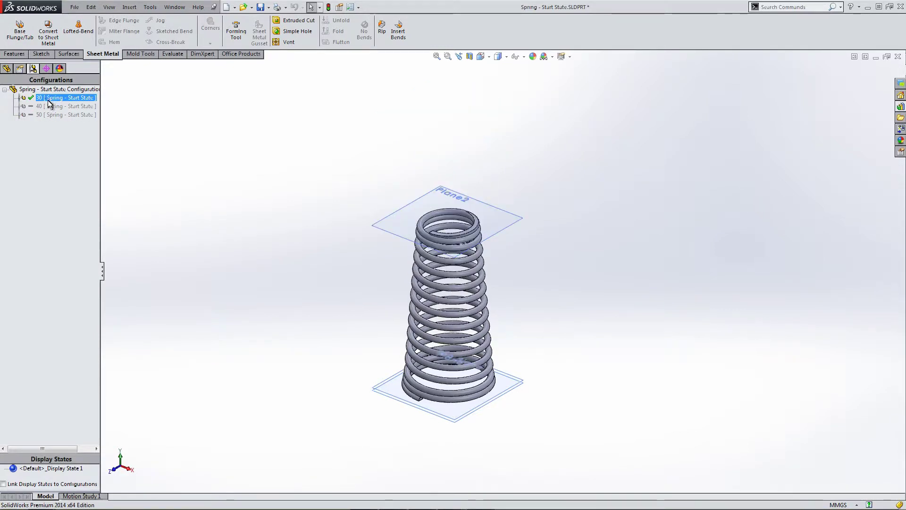
{"action": "left_click", "coordinate": [50, 106]}
{"action": "double_click", "coordinate": [50, 106]}
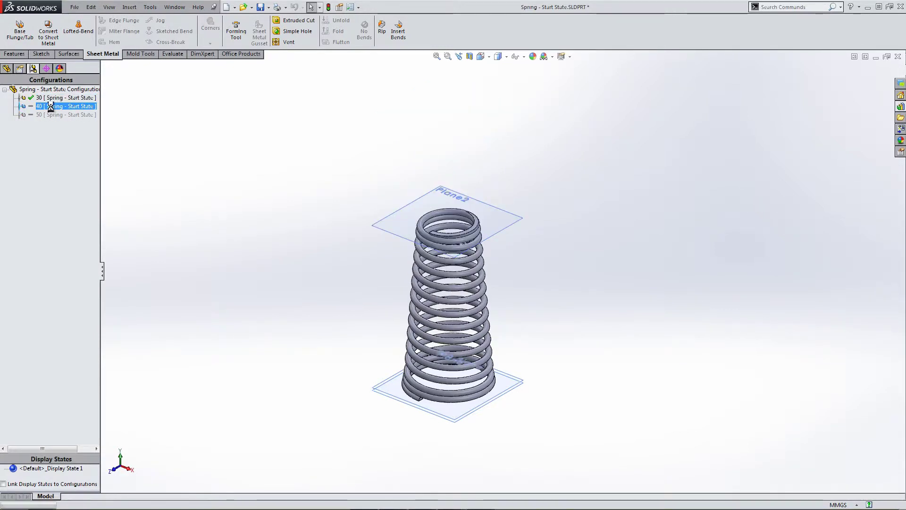
{"action": "double_click", "coordinate": [52, 112]}
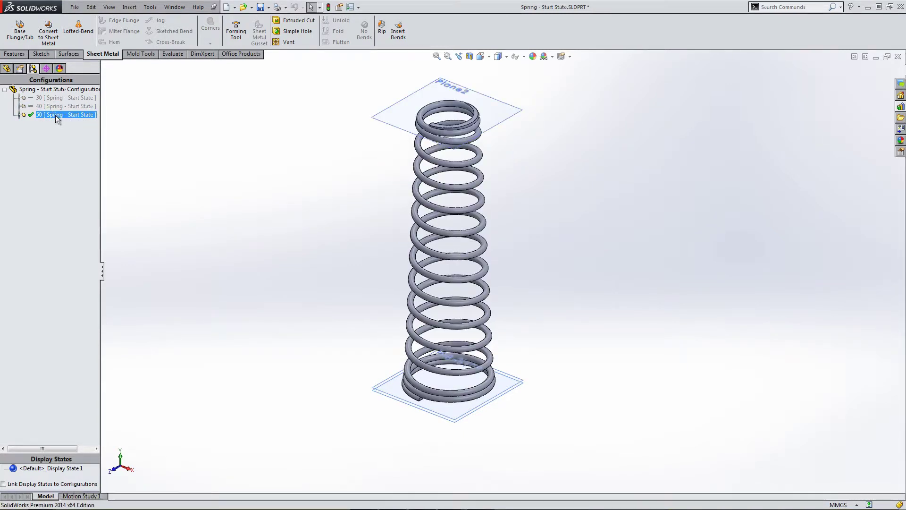
{"action": "left_click", "coordinate": [266, 164]}
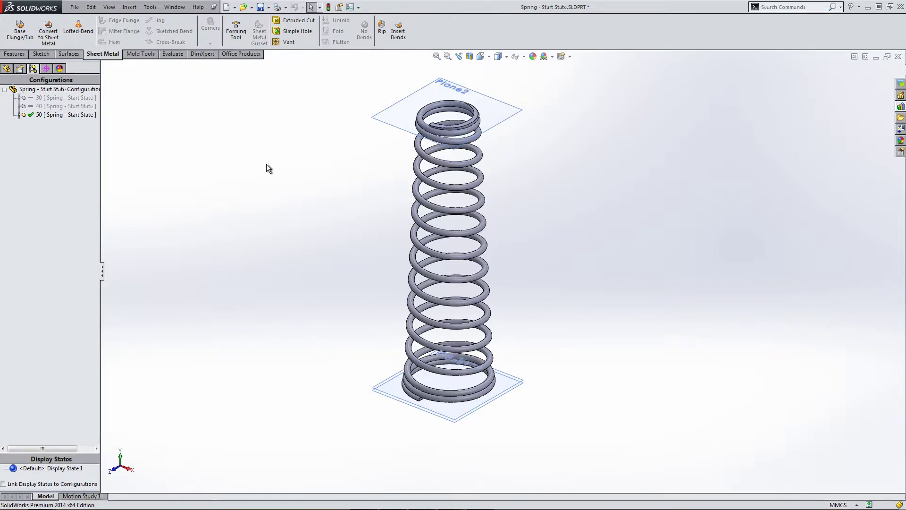
Step: Switch to Front view and cycle through 30, 40 and 50 again, ending on 50
{"action": "left_click", "coordinate": [482, 56]}
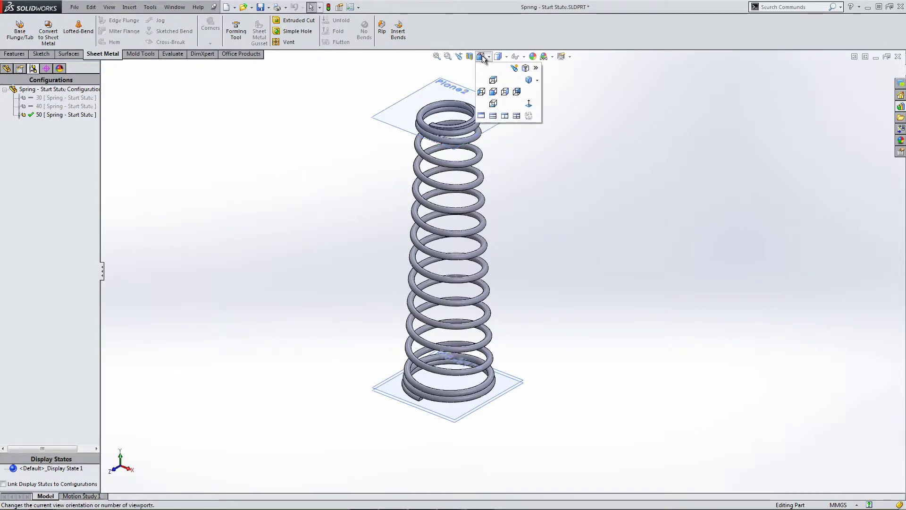
{"action": "left_click", "coordinate": [493, 90]}
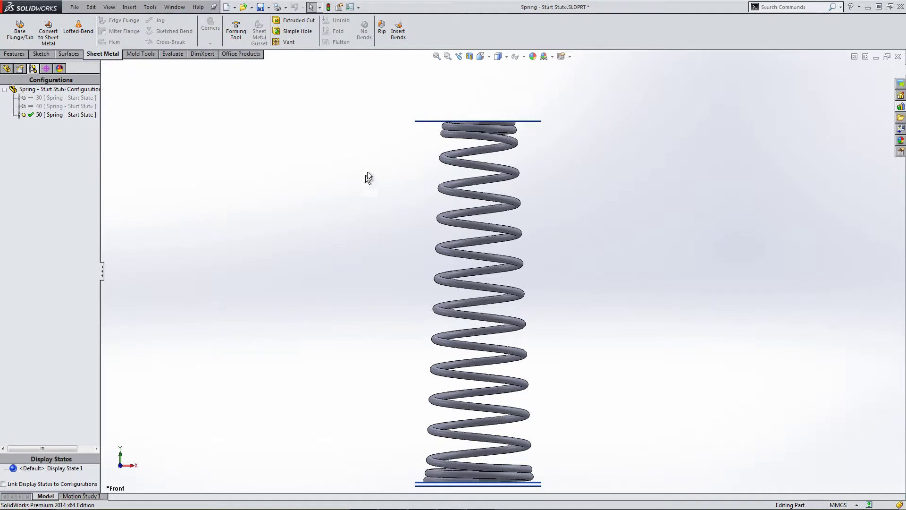
{"action": "left_click", "coordinate": [26, 108]}
{"action": "double_click", "coordinate": [45, 99]}
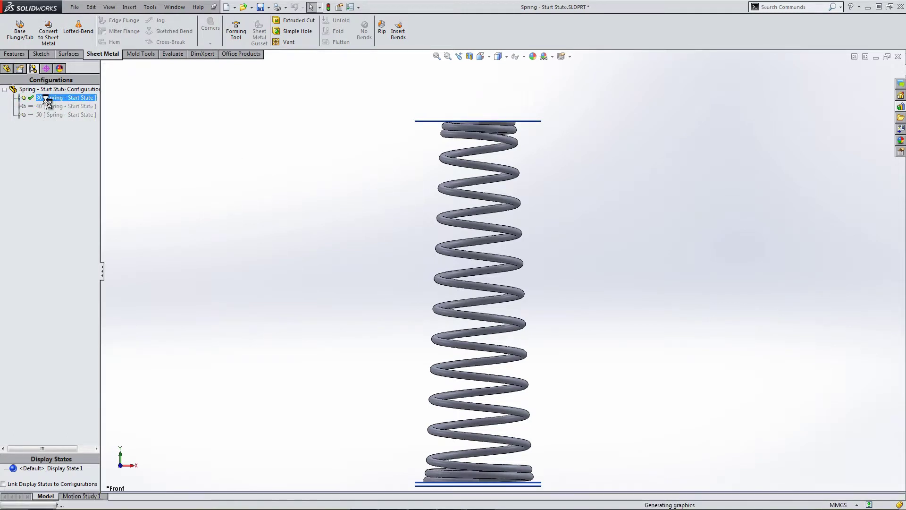
{"action": "left_click", "coordinate": [50, 108]}
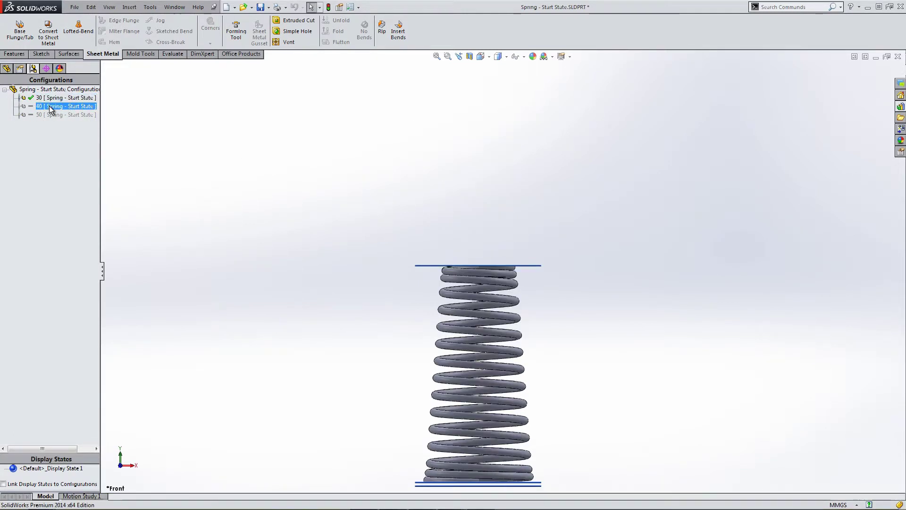
{"action": "double_click", "coordinate": [50, 108]}
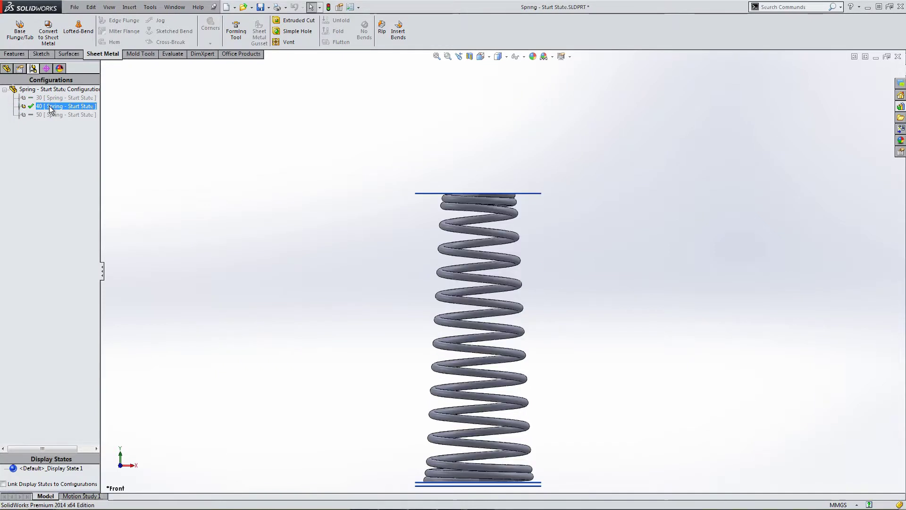
{"action": "double_click", "coordinate": [50, 113]}
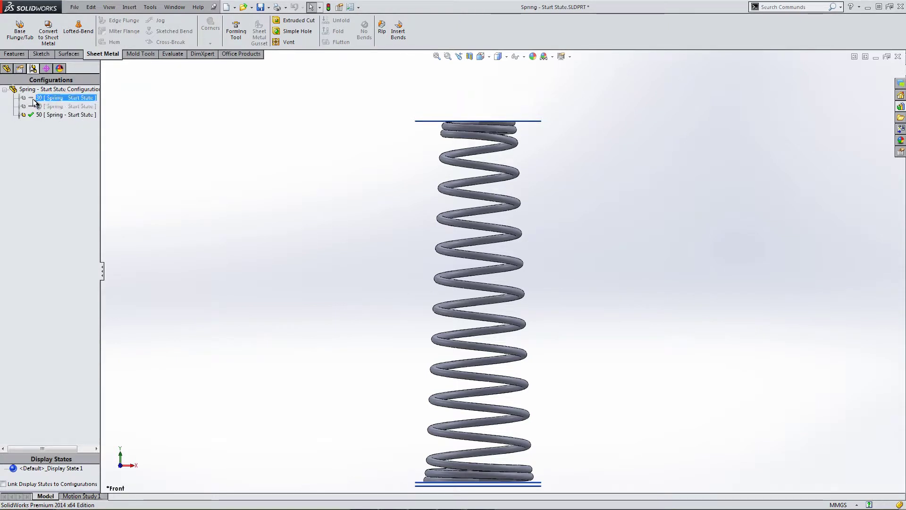
{"action": "left_click", "coordinate": [6, 69]}
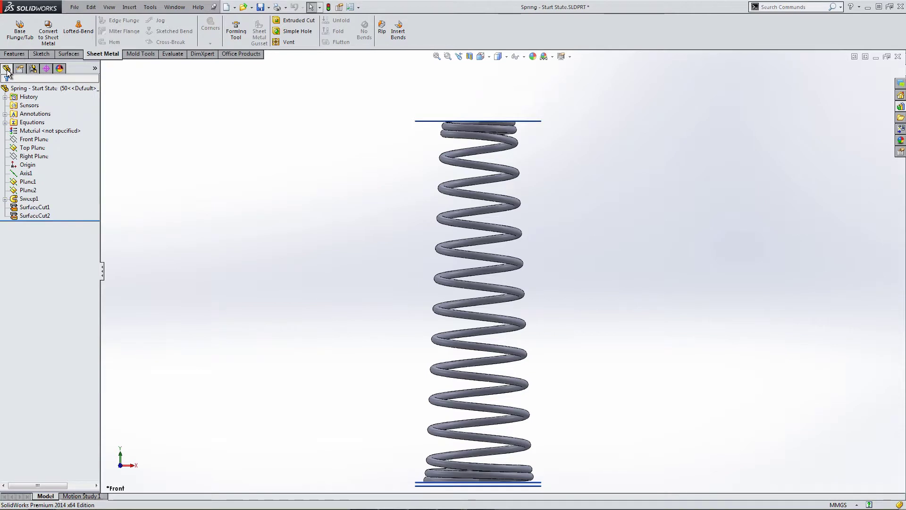
Step: In Manage Equations, set Total Coils to 18 and Dead Coils at Large End to 3, then rebuild
{"action": "right_click", "coordinate": [28, 123]}
{"action": "left_click", "coordinate": [42, 125]}
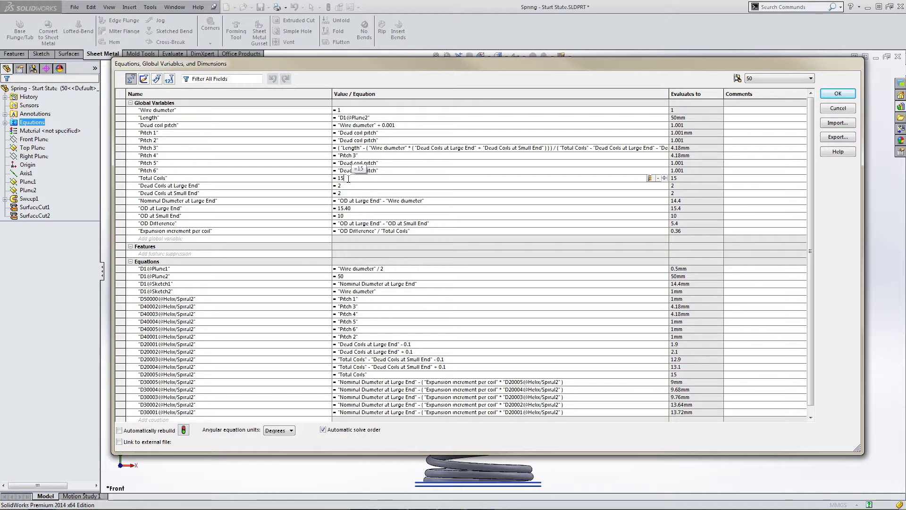
{"action": "key", "text": "BackSpace"}
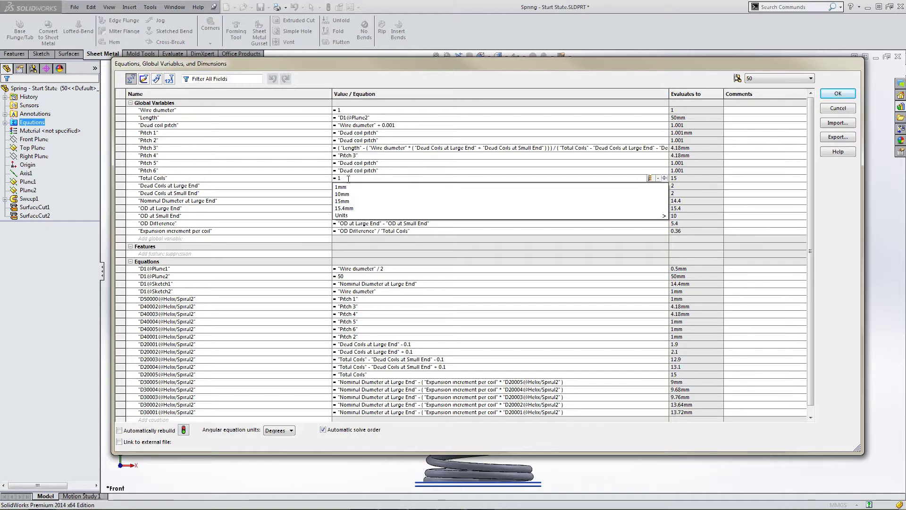
{"action": "type", "text": "8"}
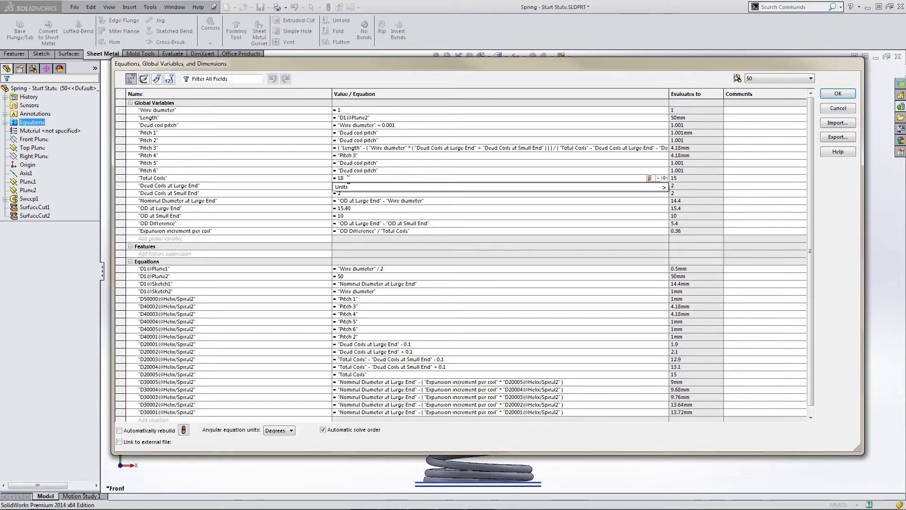
{"action": "left_click", "coordinate": [338, 178]}
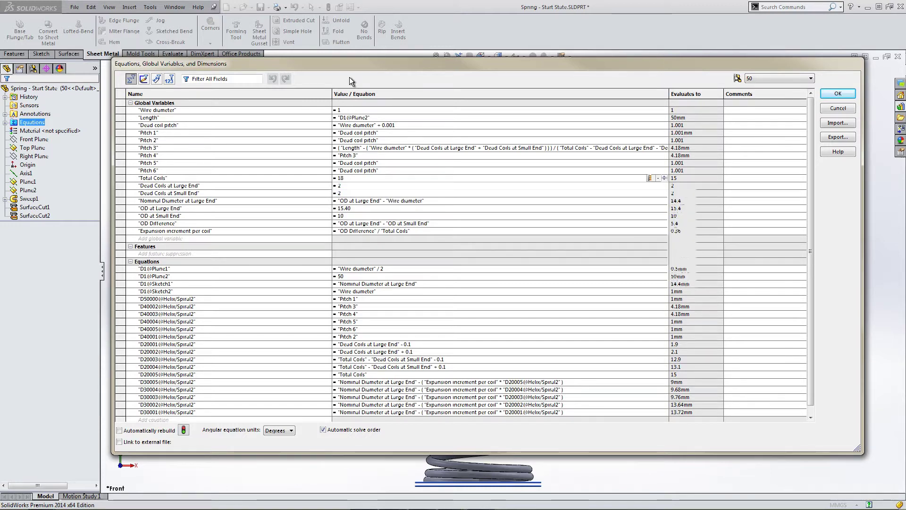
{"action": "left_click", "coordinate": [344, 186]}
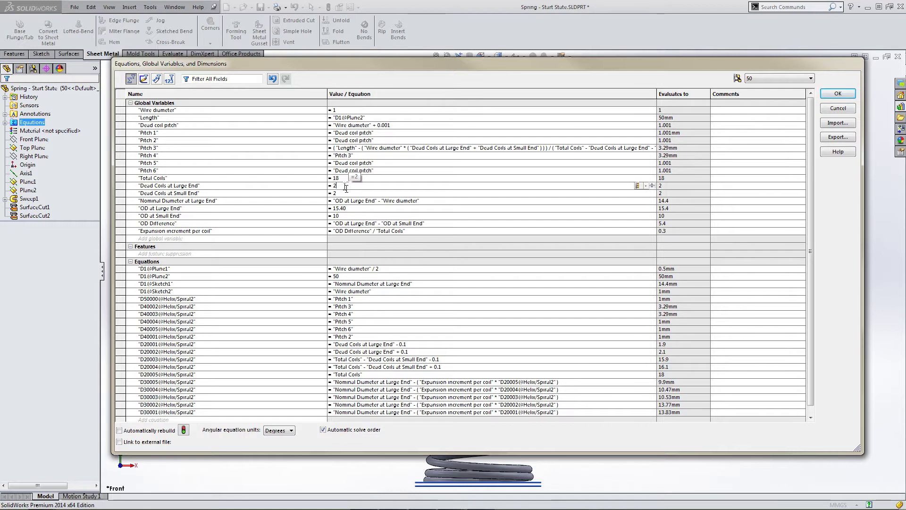
{"action": "key", "text": "BackSpace"}
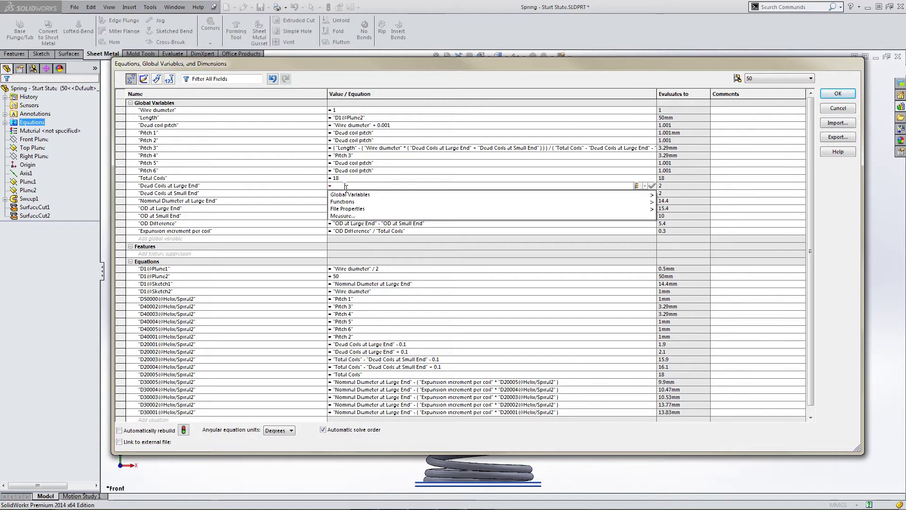
{"action": "type", "text": "3"}
{"action": "key", "text": "Tab"}
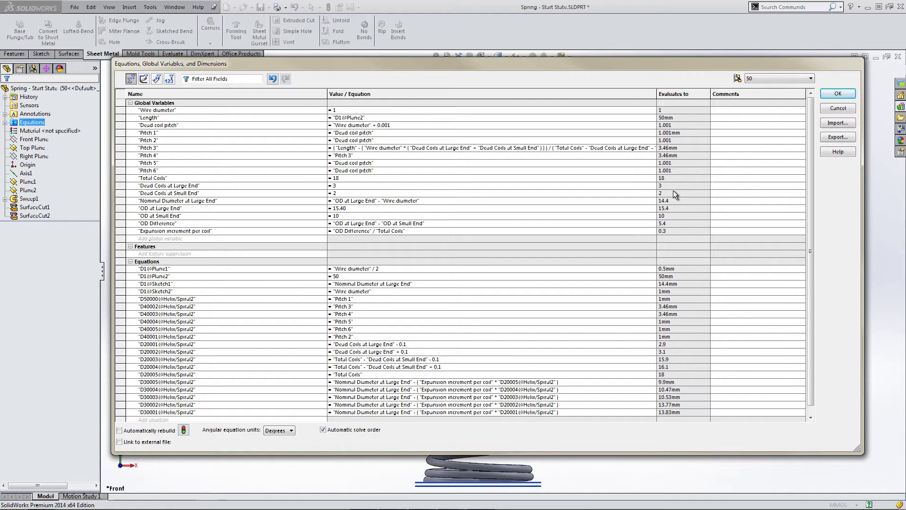
{"action": "left_click", "coordinate": [837, 94]}
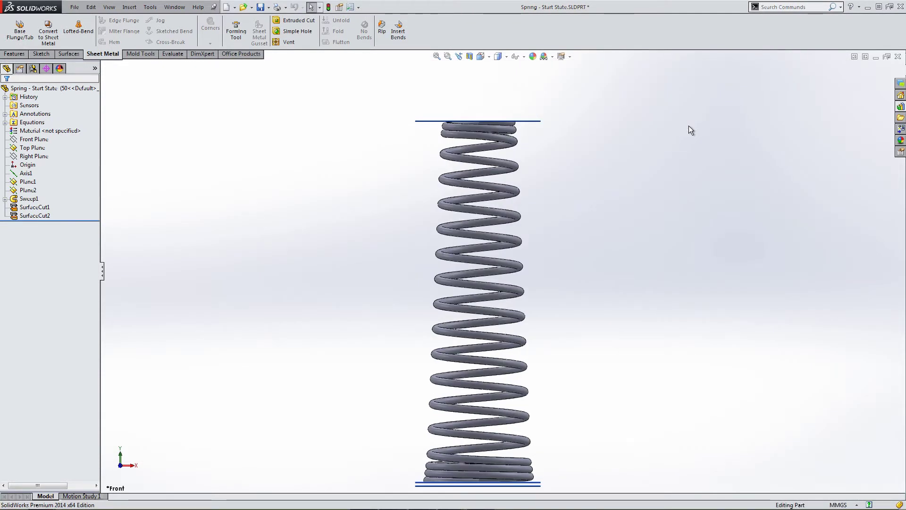
Step: Cycle the spring through the 30, 40 and 50 mm configurations, tilting the view to compare
{"action": "left_click", "coordinate": [32, 68]}
{"action": "double_click", "coordinate": [39, 97]}
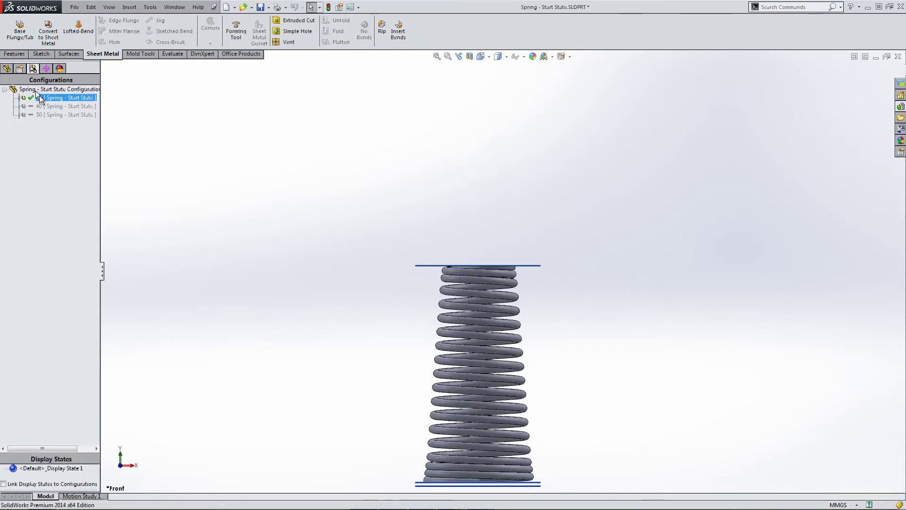
{"action": "double_click", "coordinate": [45, 106]}
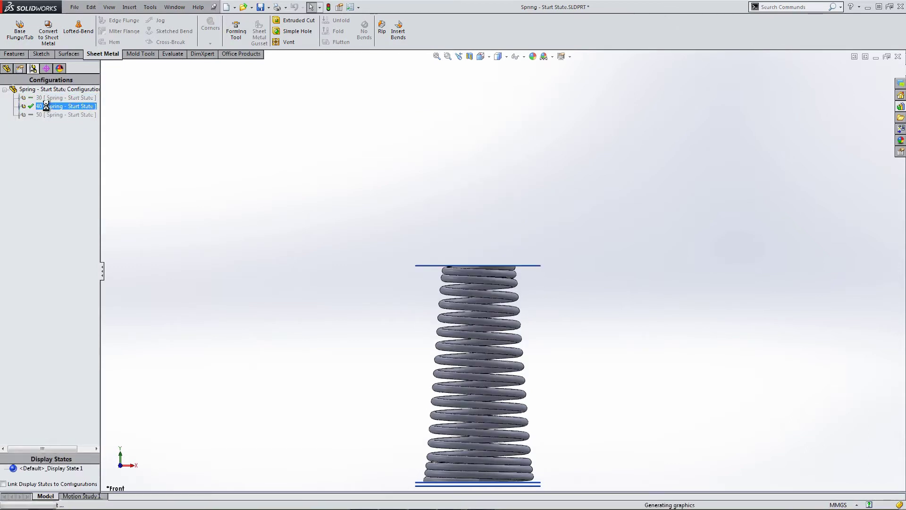
{"action": "double_click", "coordinate": [52, 115]}
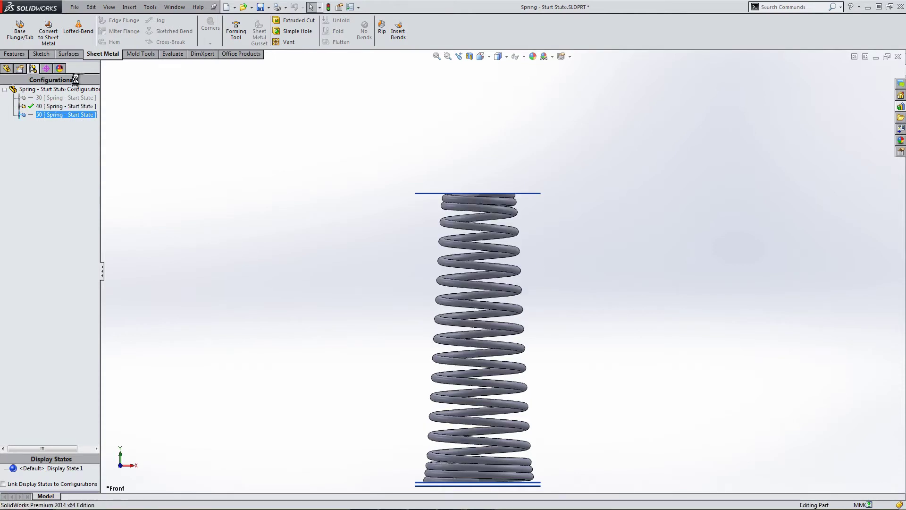
{"action": "middle_click_drag", "start_coordinate": [383, 185], "coordinate": [390, 261]}
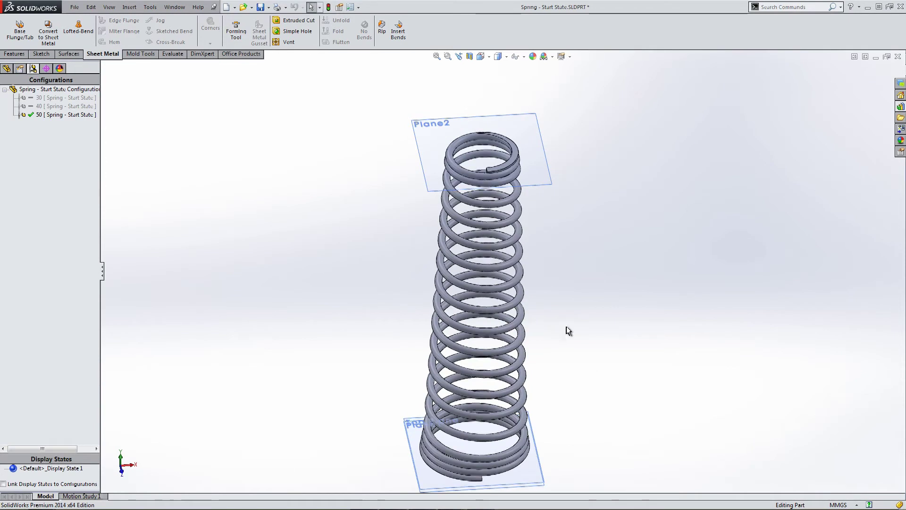
{"action": "middle_click_drag", "start_coordinate": [564, 344], "coordinate": [547, 320], "text": "ctrl"}
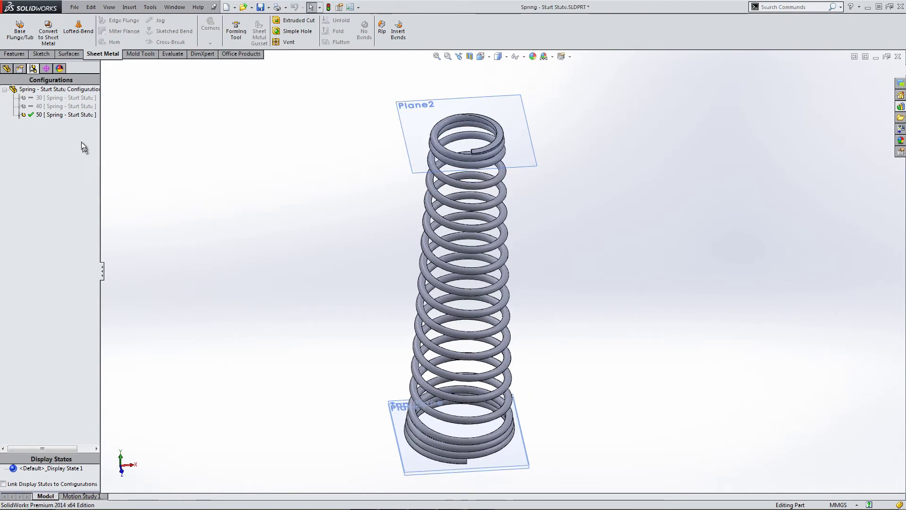
Step: Step back through the 40 configuration to leave 30 active, with the whole spring fitted in view
{"action": "double_click", "coordinate": [56, 107]}
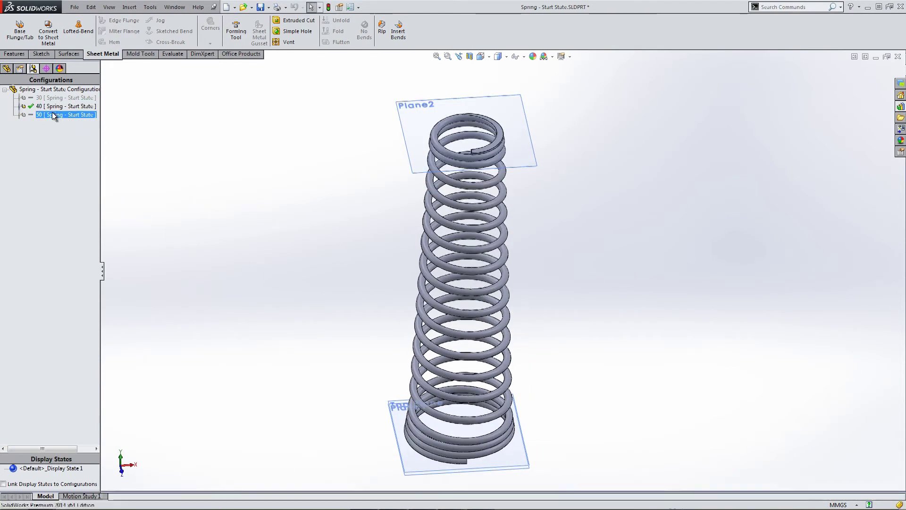
{"action": "double_click", "coordinate": [55, 99]}
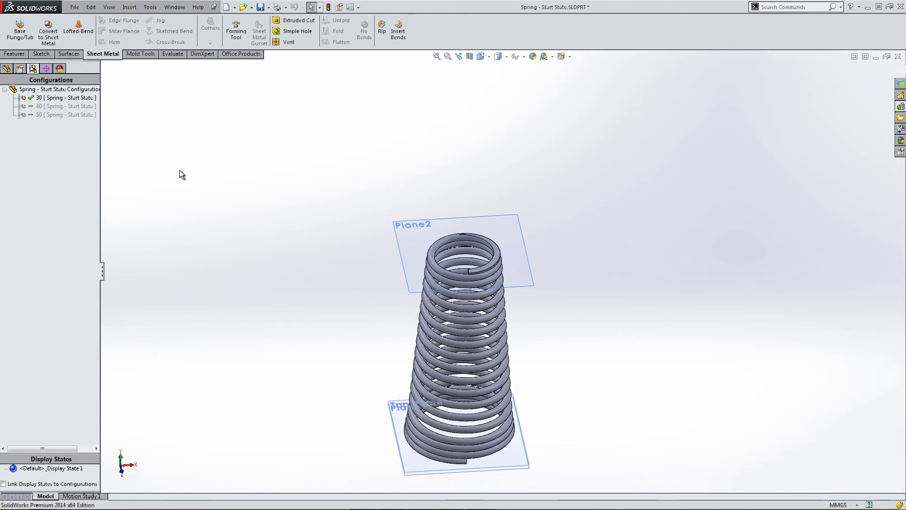
{"action": "key", "text": "ctrl+7"}
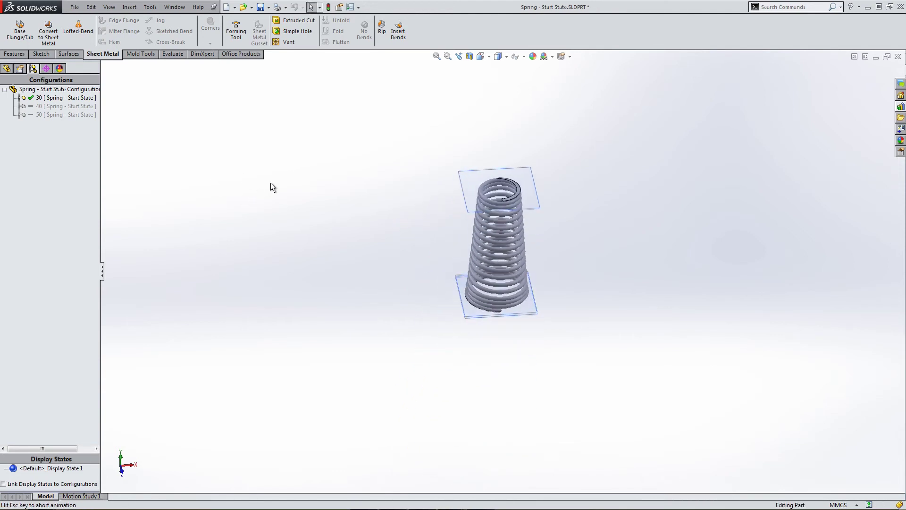
{"action": "scroll", "coordinate": [543, 222], "scroll_direction": "down", "scroll_amount": 2}
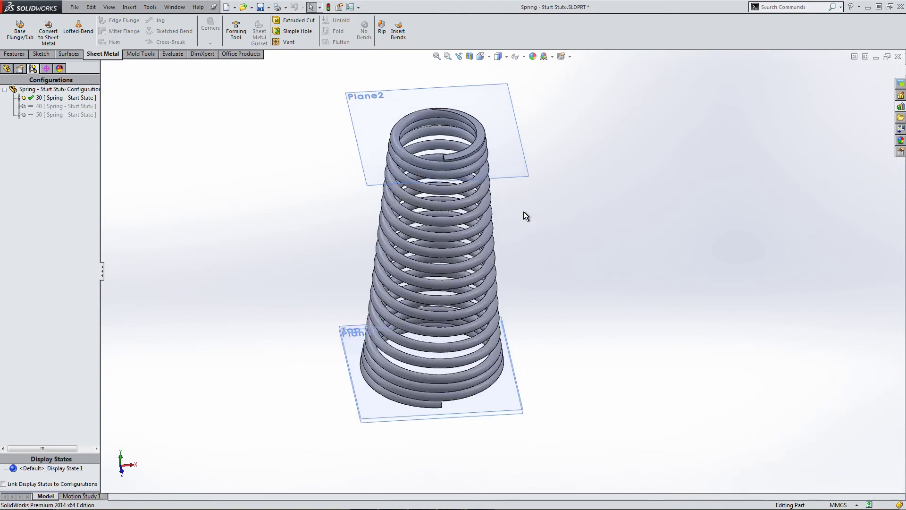